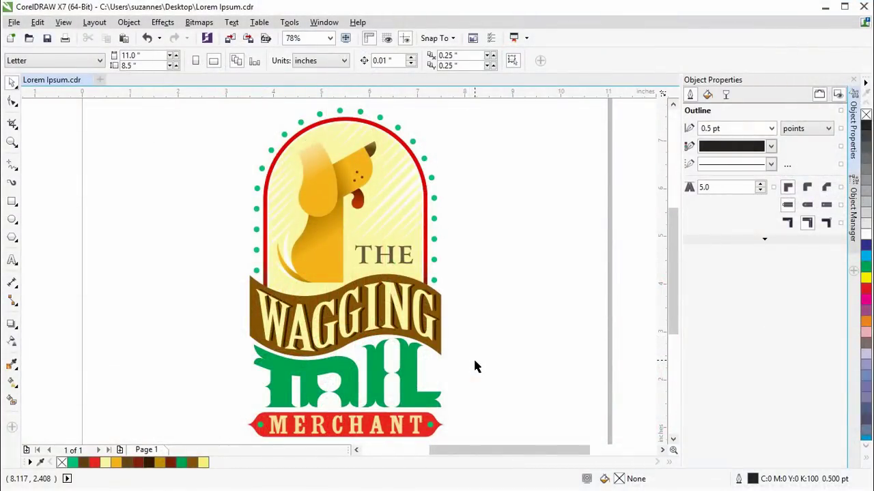
Step: Zoom to the TAIL lettering, give it a green-to-pale-yellow fountain fill, and open the fill library
click(407, 371)
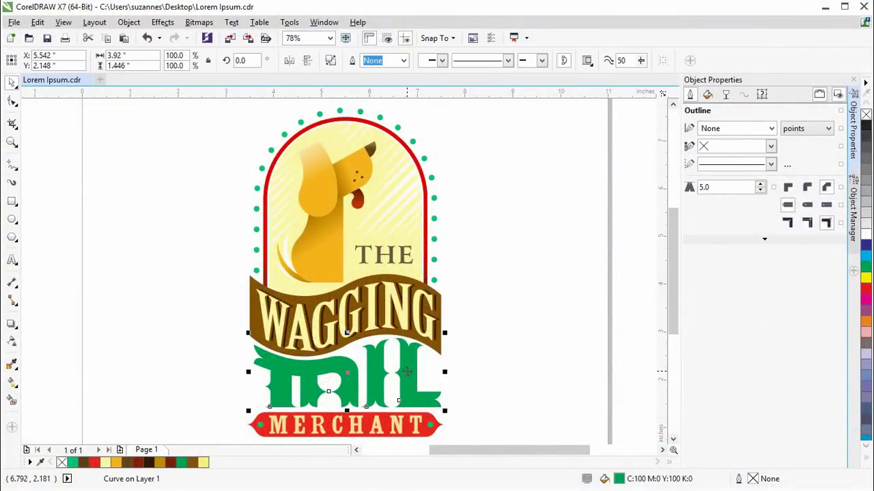
key(shift+F2)
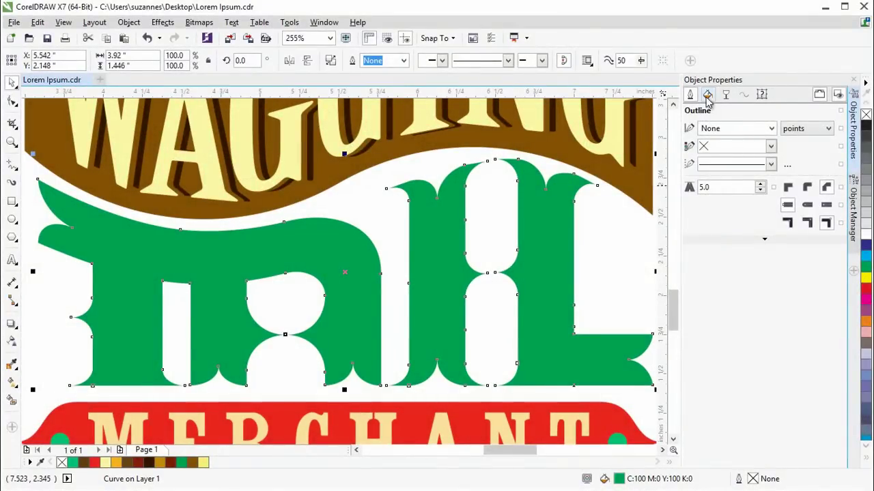
click(708, 97)
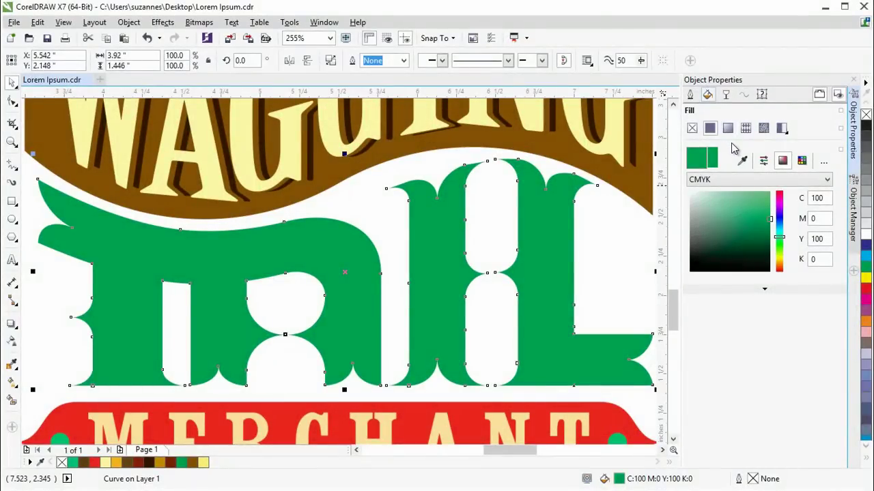
click(728, 132)
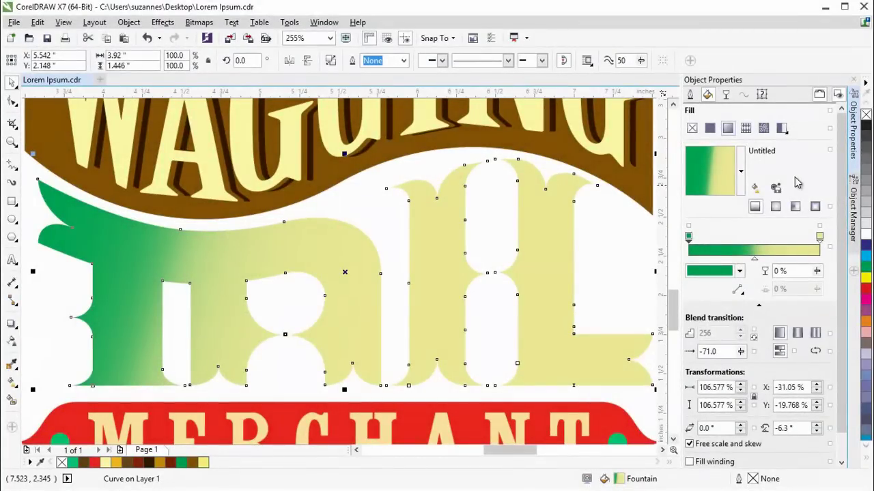
click(742, 174)
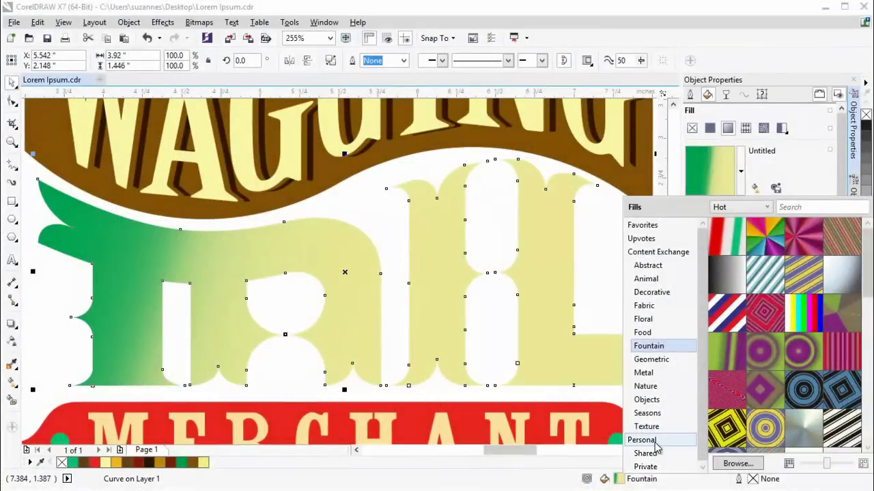
Step: Browse the Content Exchange fills and preview the Blue and Yellow Thick and Thin fill
click(654, 441)
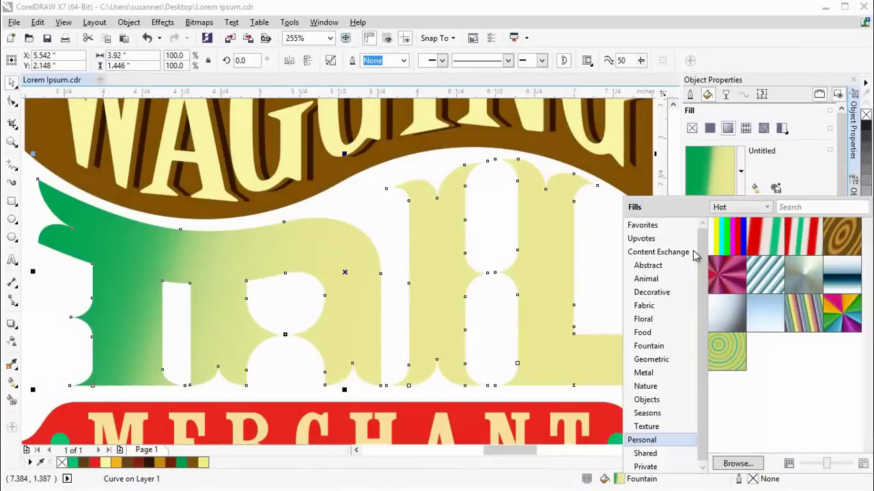
click(694, 253)
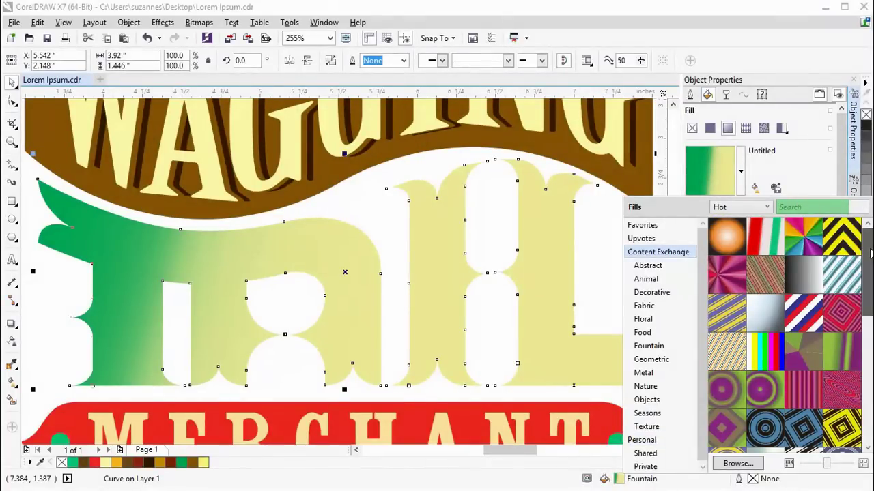
mouse_move(871, 253)
mouse_down()
mouse_move(871, 340)
mouse_move(871, 251)
mouse_up()
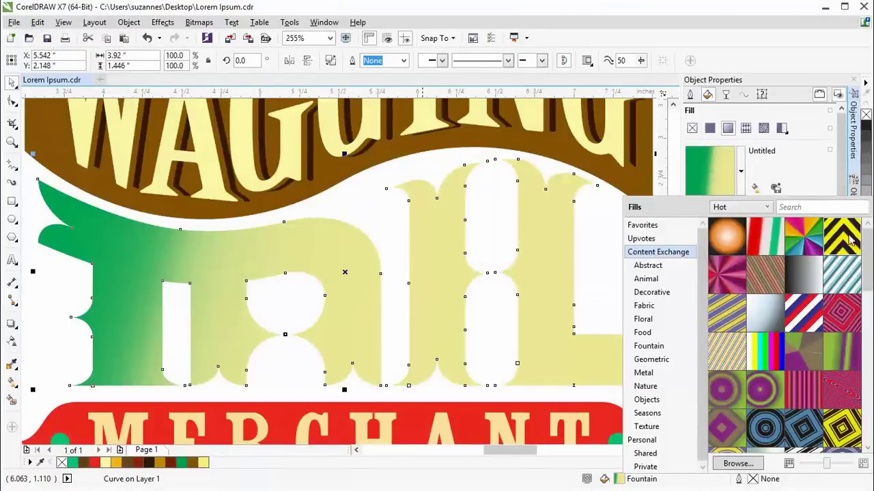
mouse_move(731, 314)
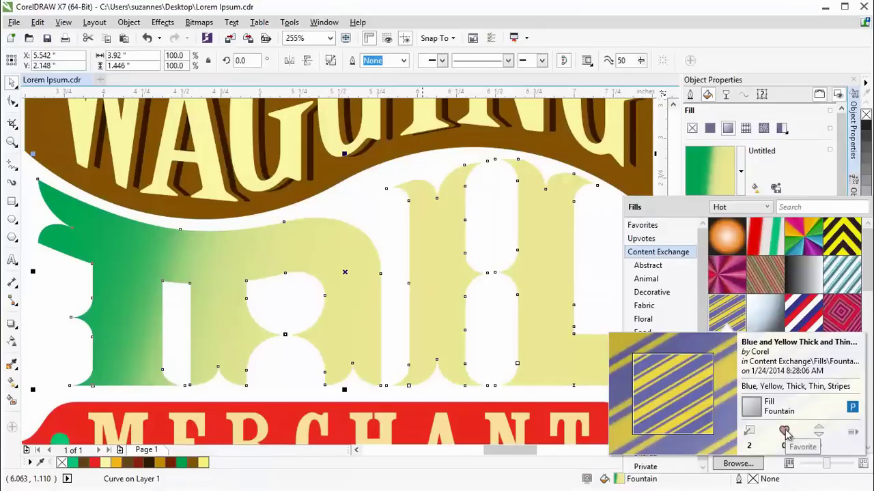
Step: Favourite the blue-and-yellow and retro rainbow striped fills and upvote Aqua Pipes
click(785, 432)
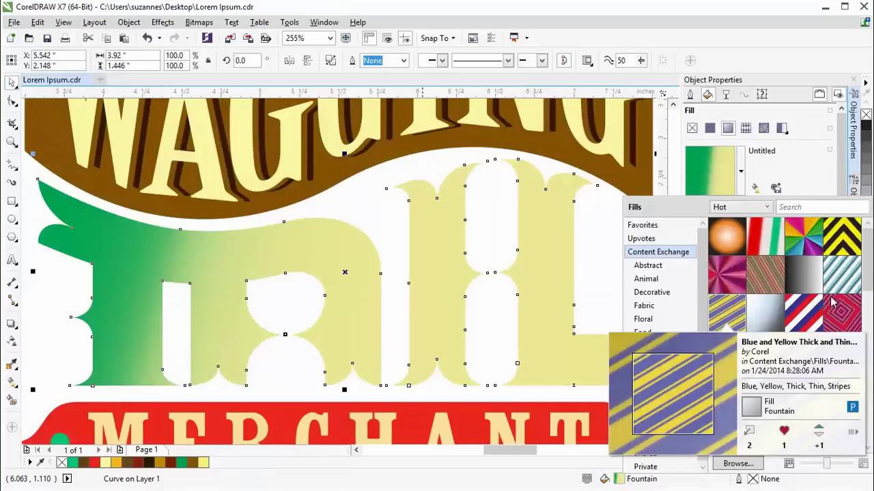
mouse_move(839, 283)
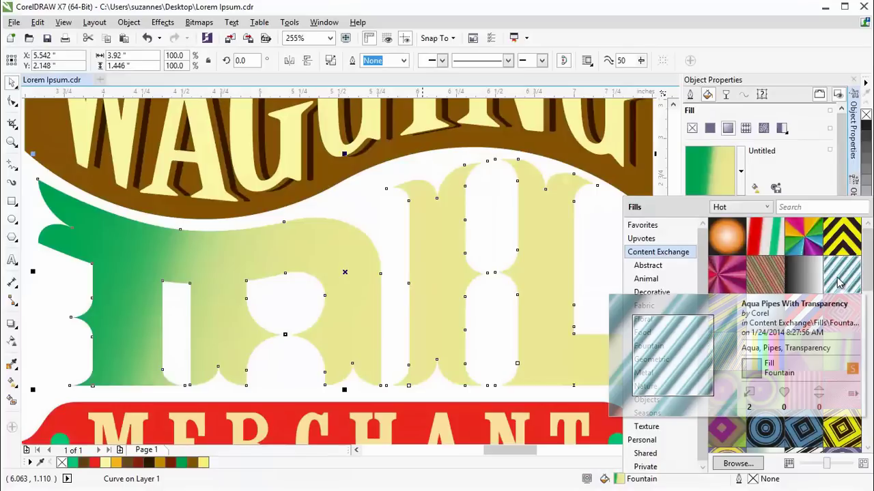
click(821, 394)
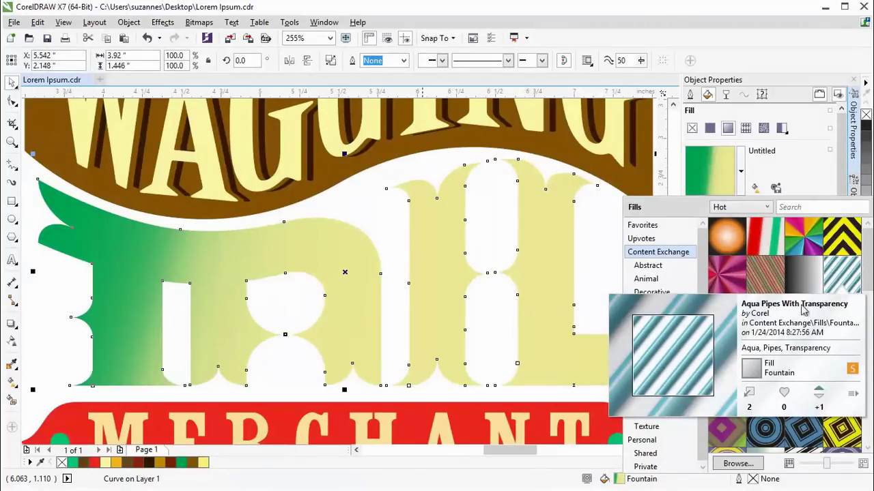
mouse_move(771, 283)
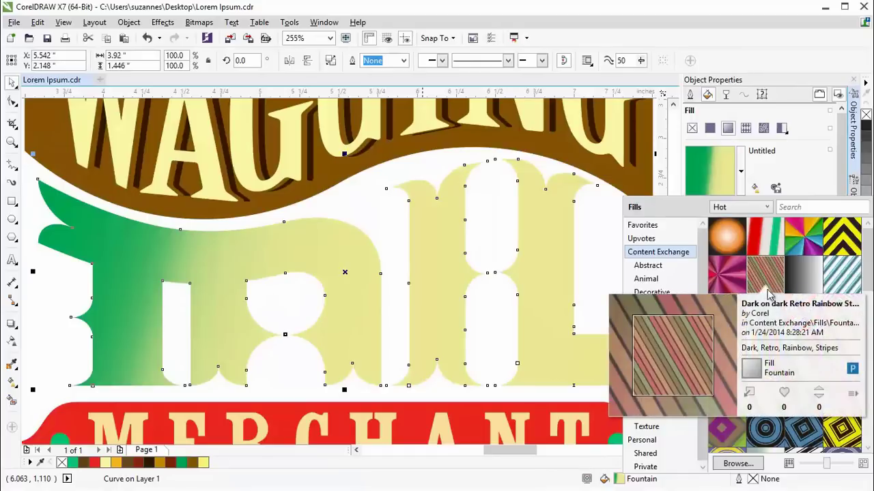
click(783, 392)
Step: Check the Favorites and Upvotes lists, then return to Content Exchange
click(659, 231)
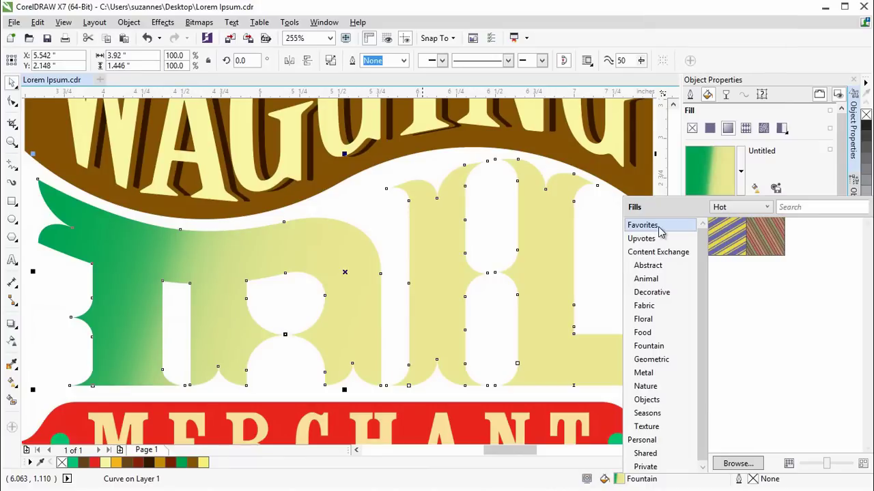
click(657, 242)
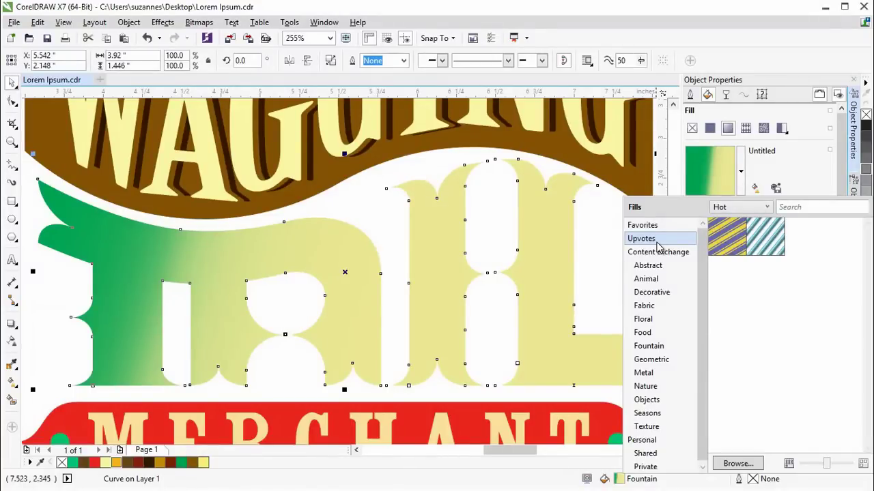
click(660, 253)
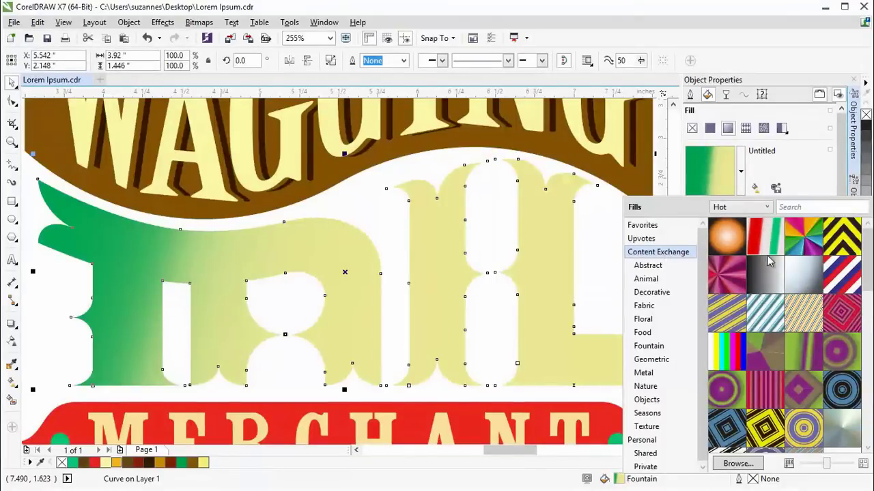
Step: Copy the Barber Pole fill into the personal fills
mouse_move(833, 276)
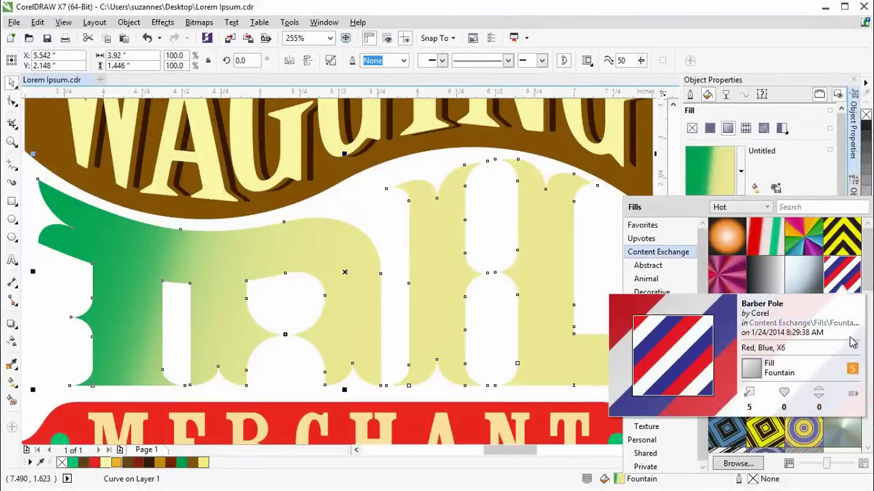
click(852, 396)
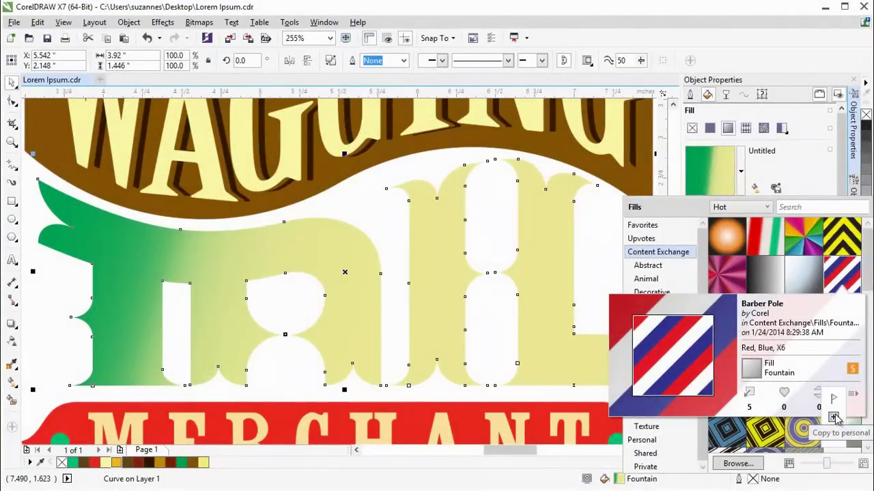
click(835, 416)
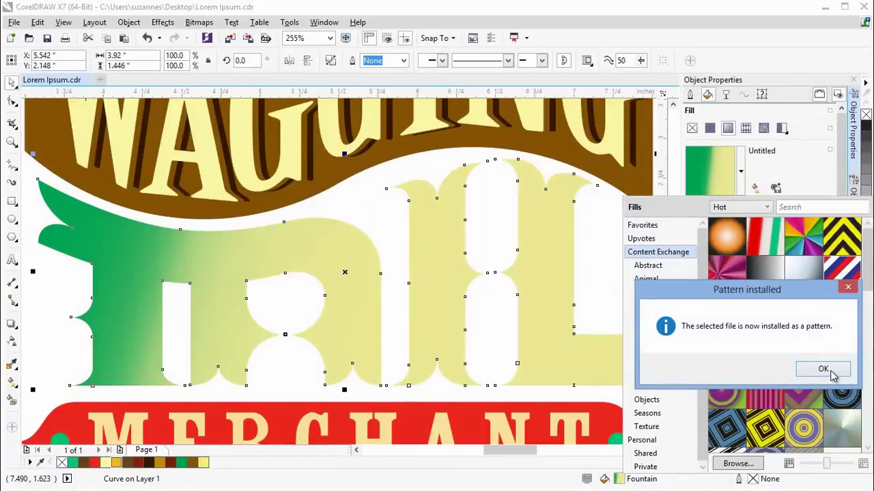
click(826, 369)
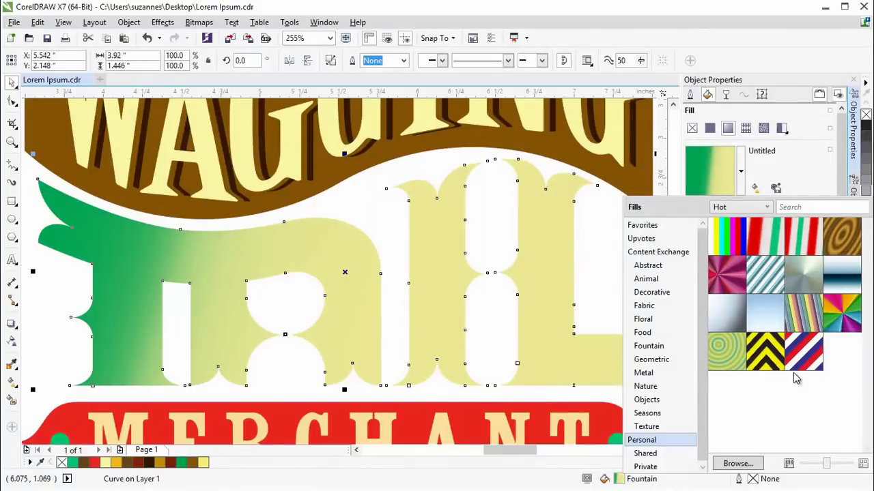
click(680, 254)
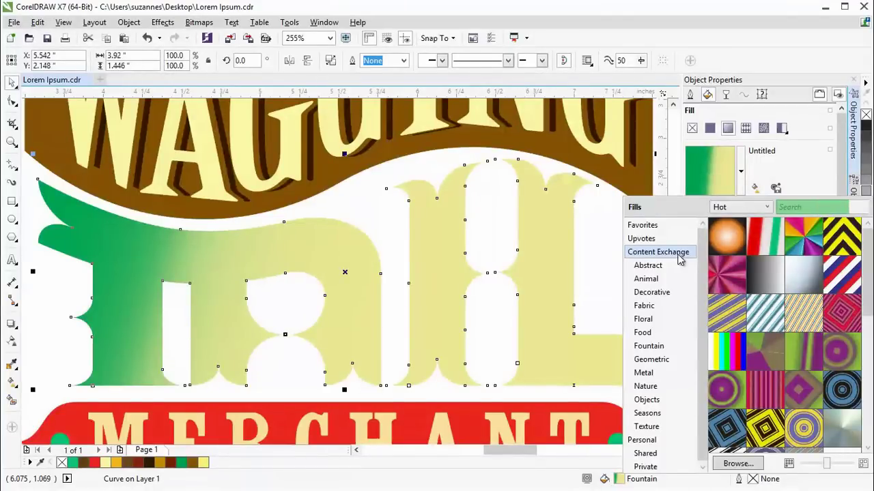
Step: Search the shared fills for 'stripes' and sort the results by Top
click(788, 206)
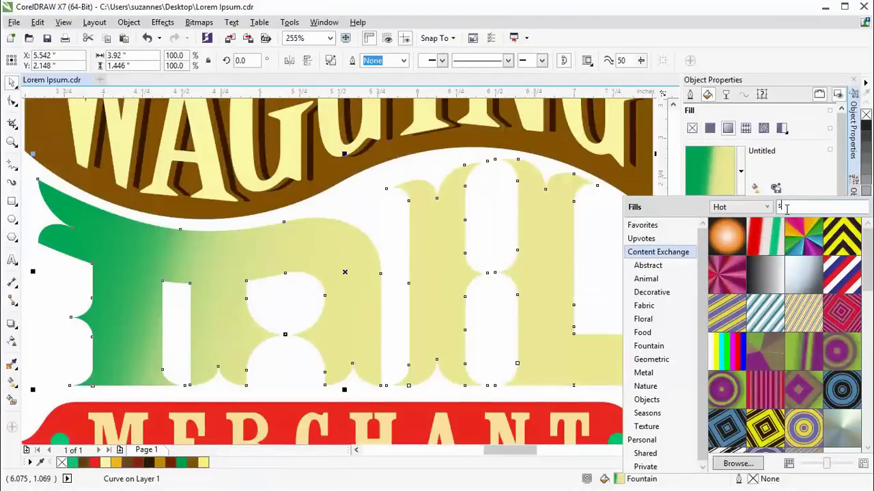
text(stripes)
key(Return)
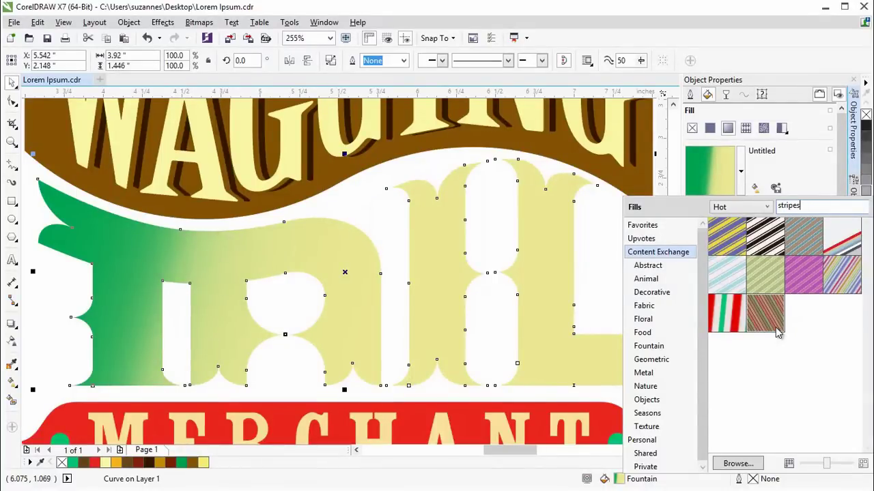
click(766, 207)
click(741, 233)
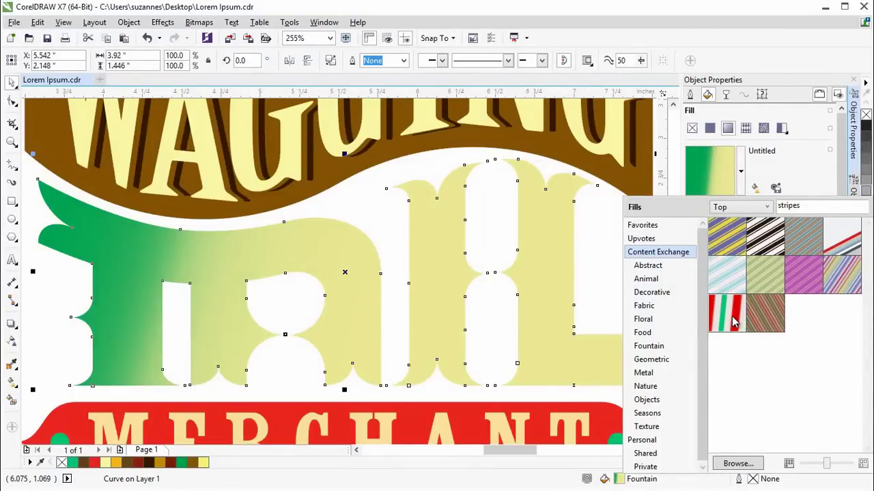
Step: Download the Candy Cane fill and apply it to the TAIL lettering
mouse_move(734, 323)
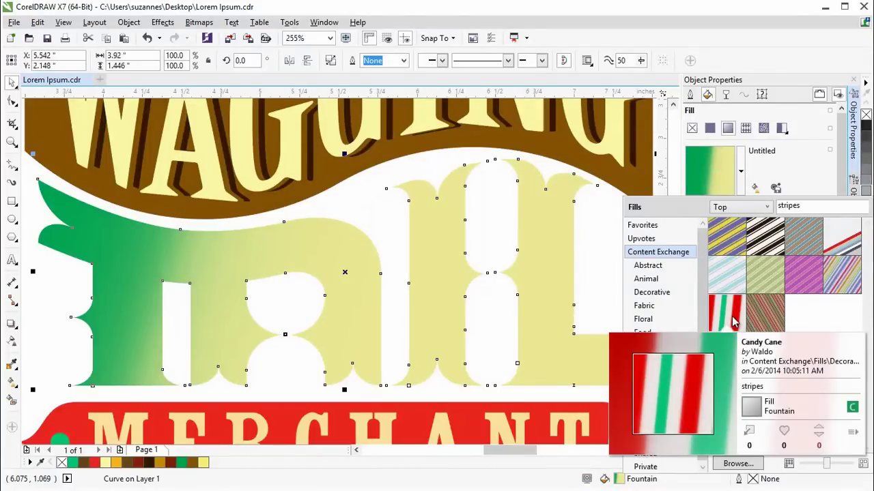
click(749, 433)
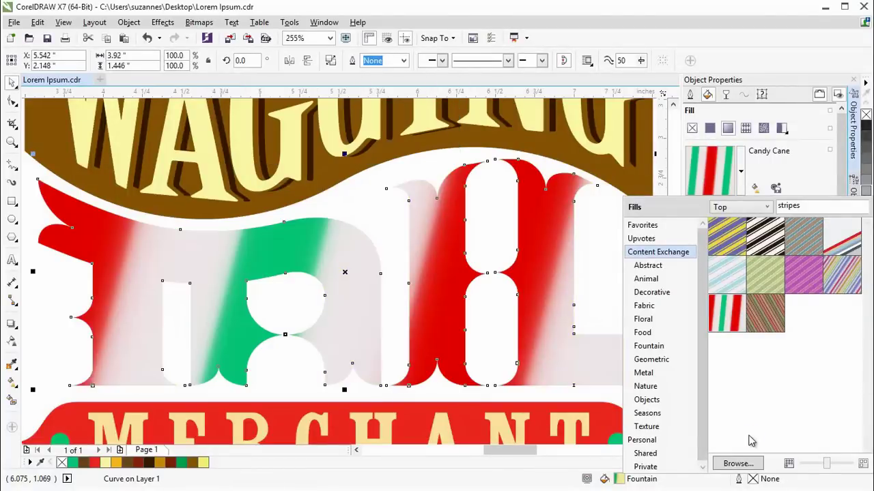
click(756, 177)
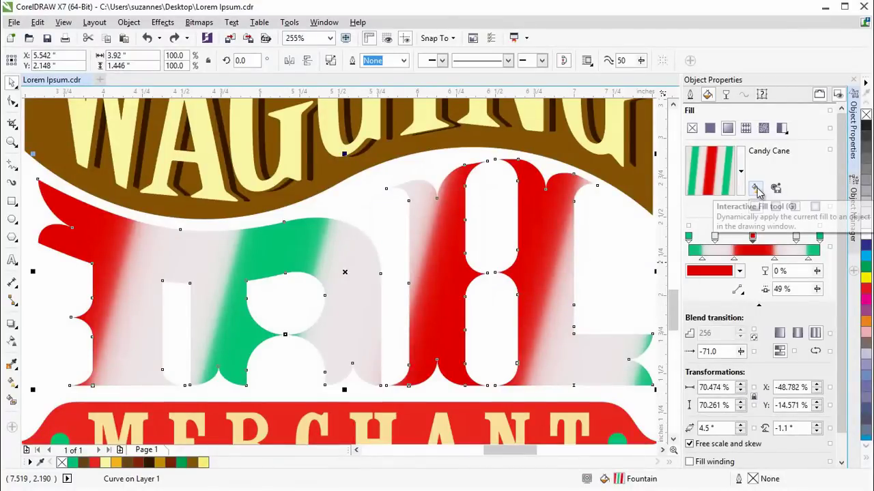
Step: Trial a magenta hue and transparency on the Candy Cane stops, then undo back to the original stripes
click(756, 189)
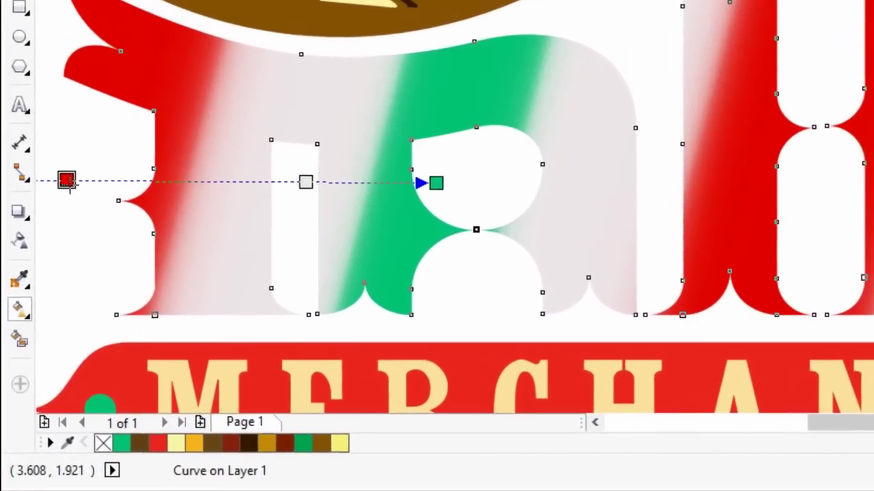
click(55, 235)
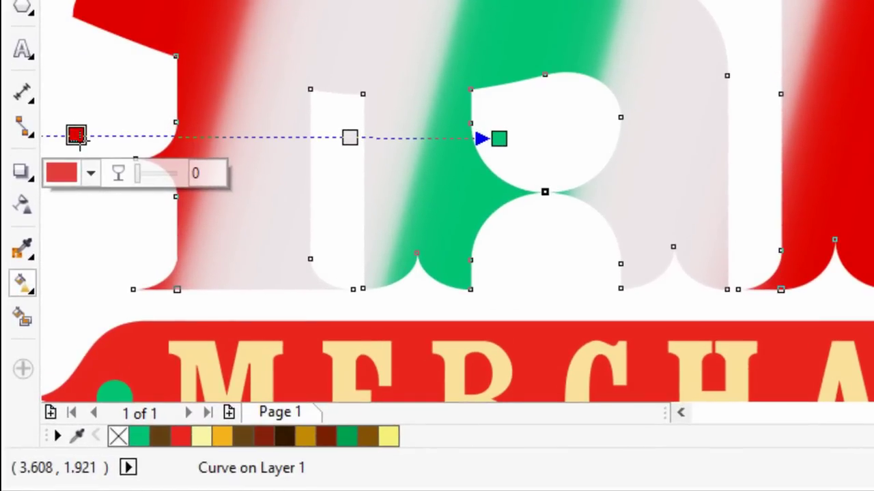
click(90, 174)
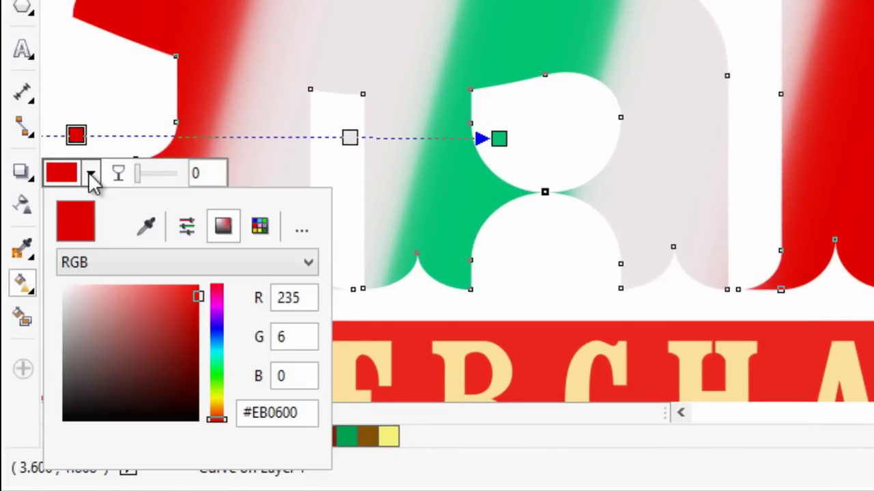
click(217, 324)
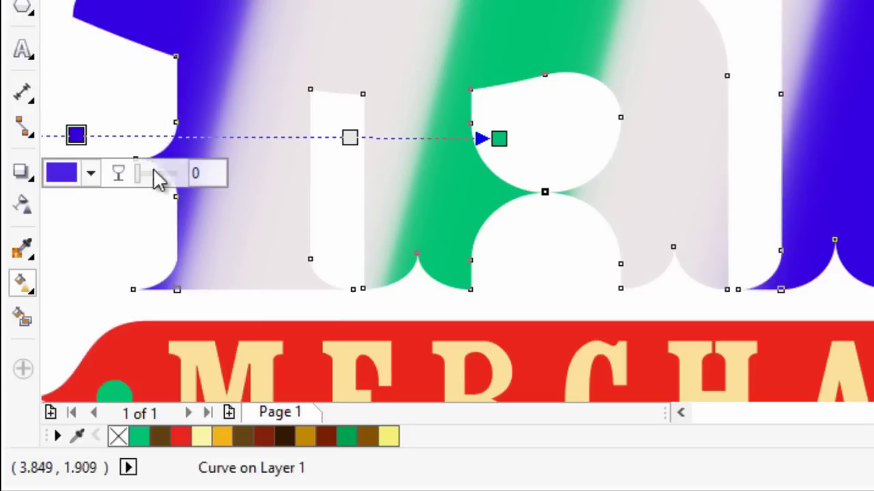
drag(137, 181, 152, 177)
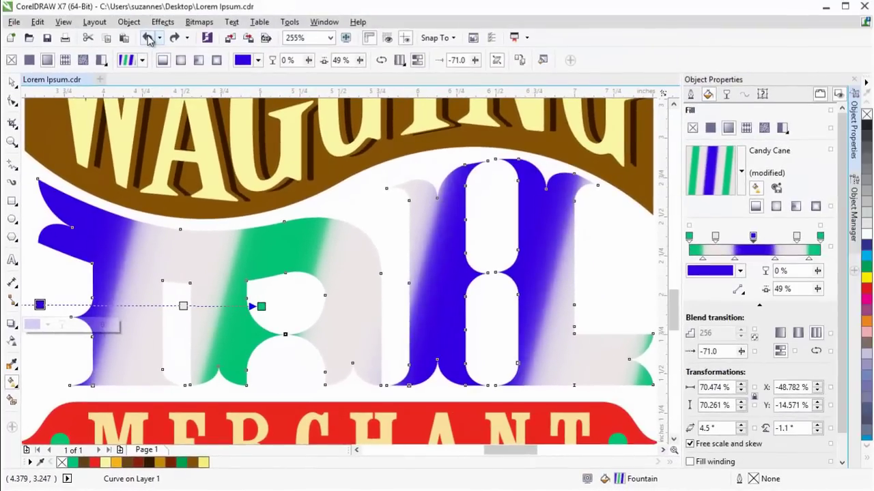
key(ctrl+z)
key(ctrl+z)
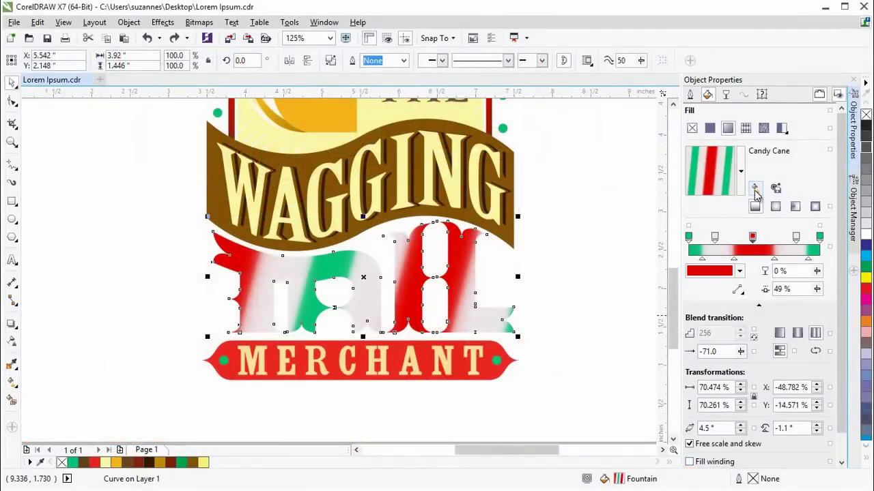
Step: Scale the Candy Cane stripes to about 18% and slant them 35.9° into thin diagonals
click(754, 189)
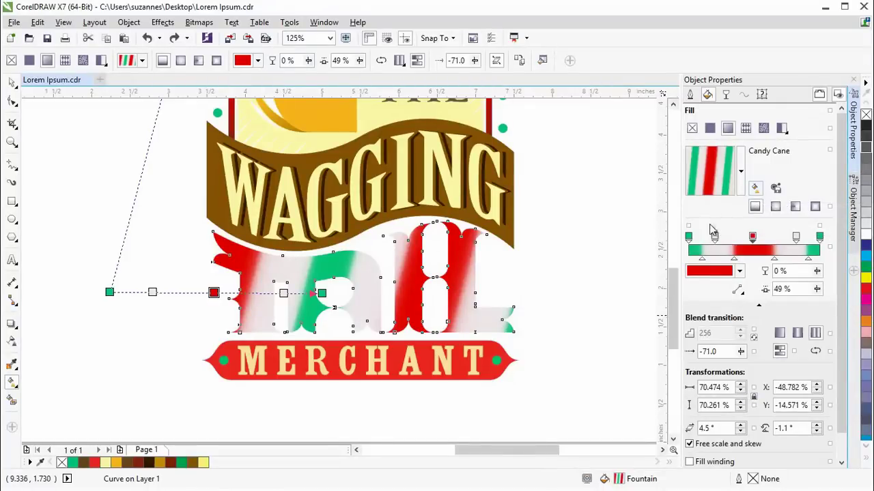
drag(672, 297, 672, 286)
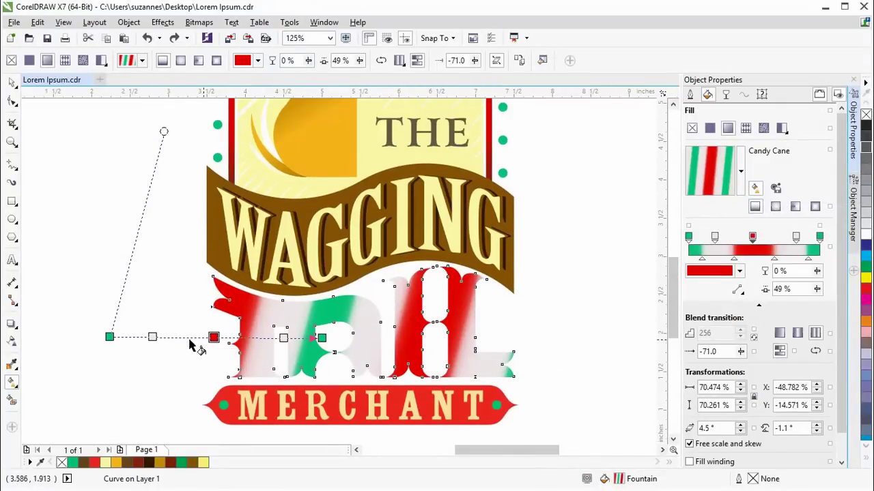
drag(109, 337, 268, 337)
drag(282, 285, 316, 316)
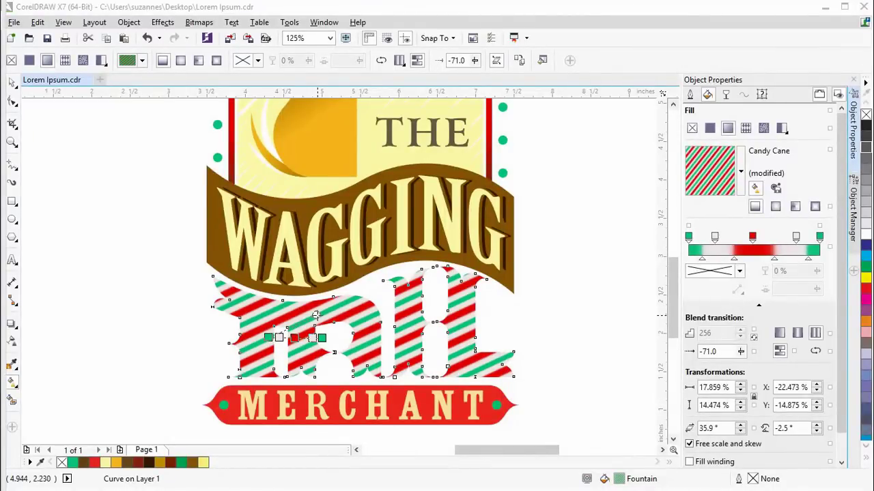
click(12, 83)
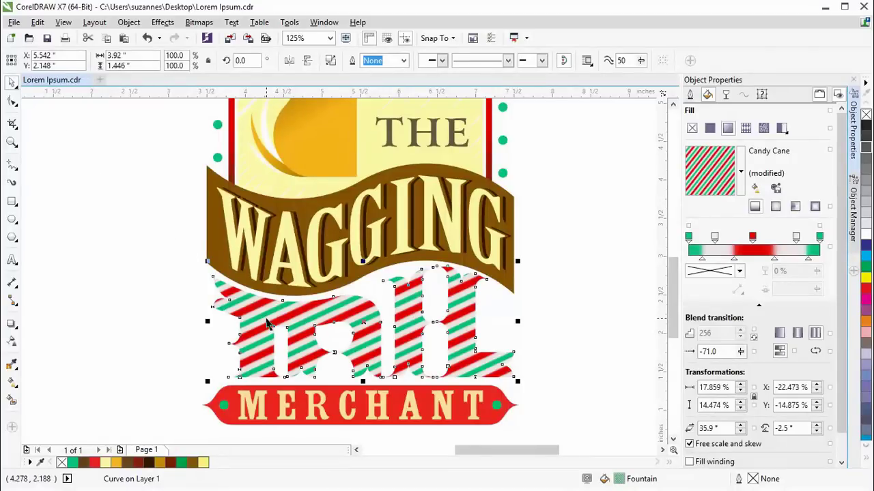
Step: Give the TAIL lettering a 2.0 pt outline in the sampled stripe green, placed inside the letters
scroll(268, 325, up, 3)
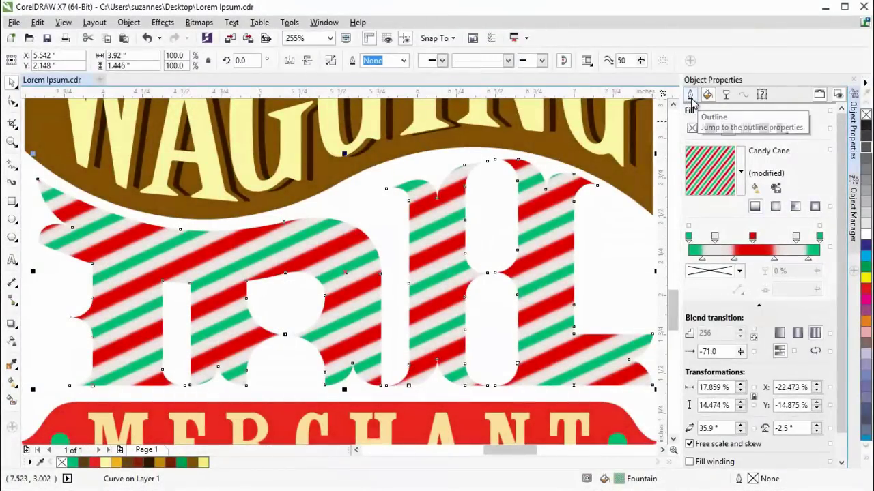
click(691, 97)
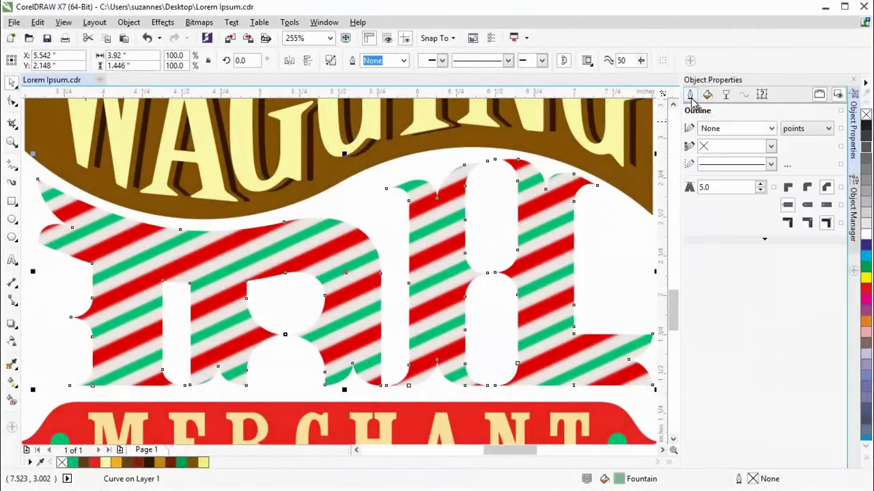
click(771, 147)
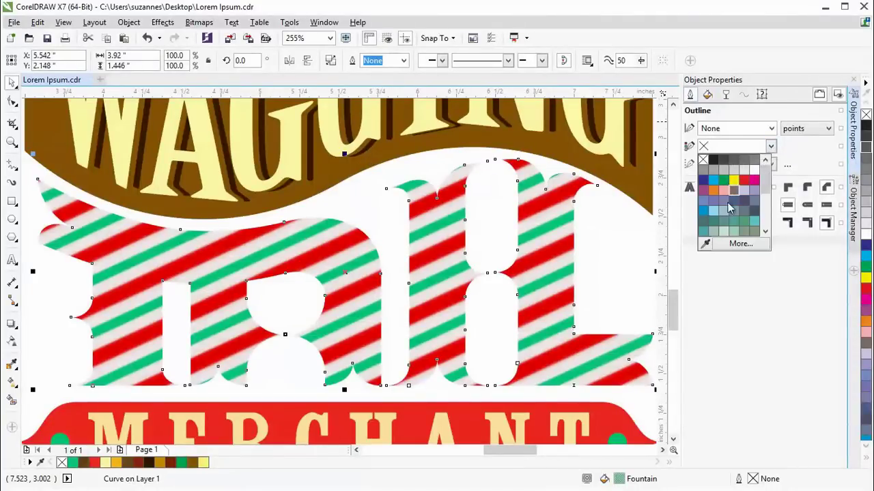
click(705, 244)
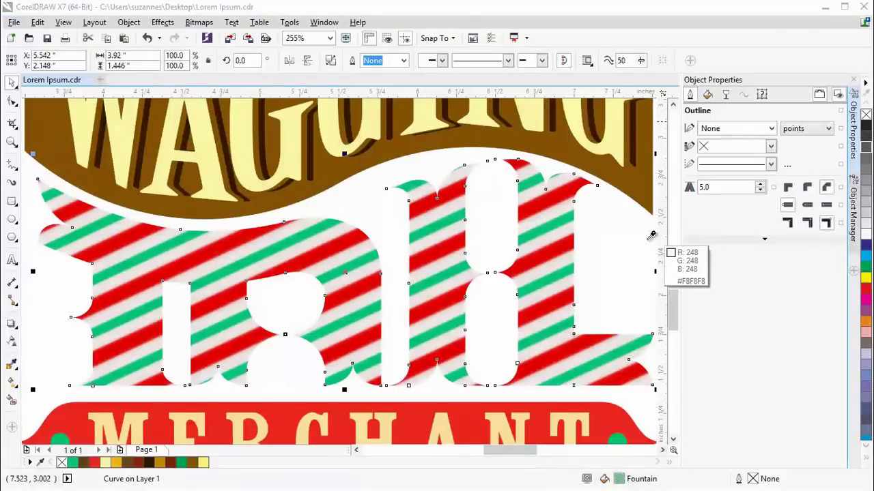
click(569, 219)
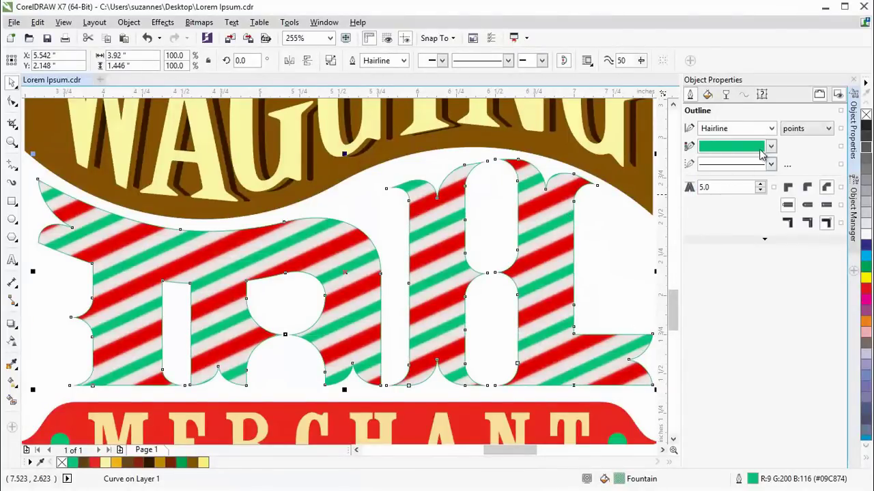
click(772, 129)
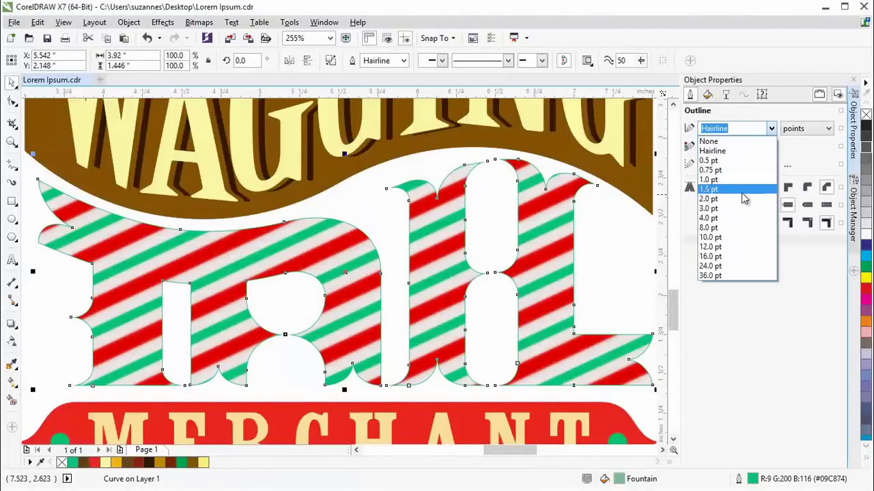
click(742, 202)
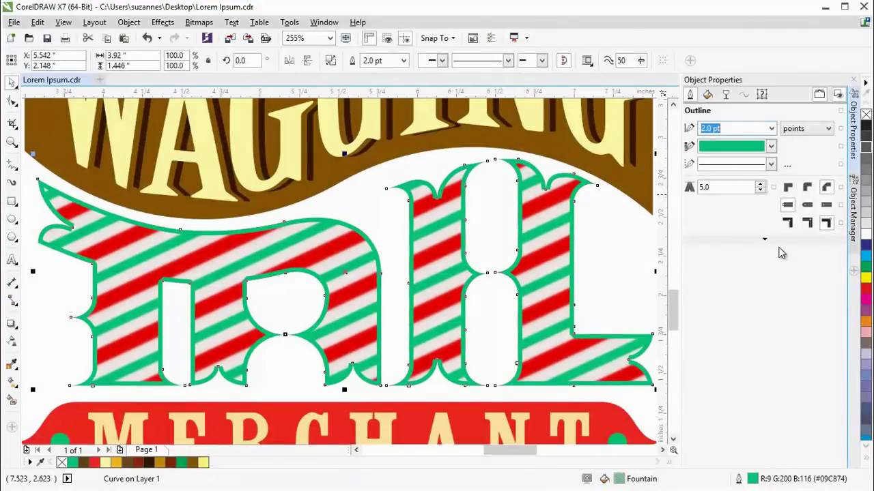
click(797, 227)
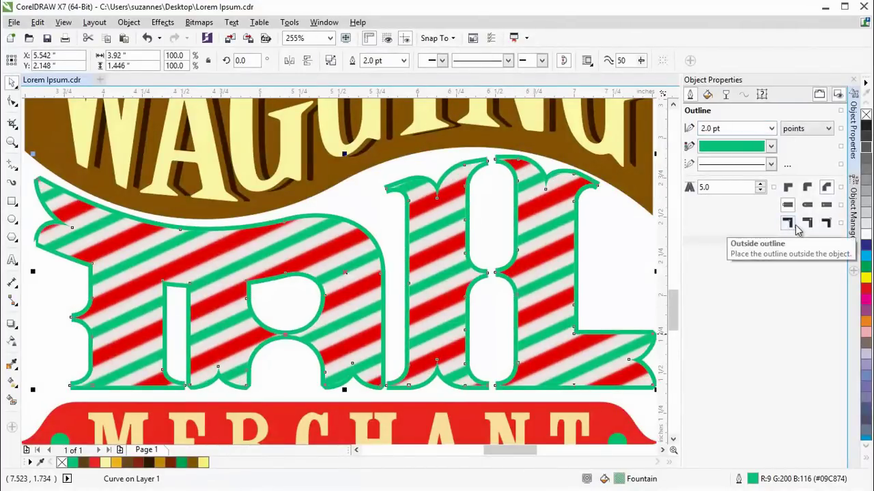
click(810, 229)
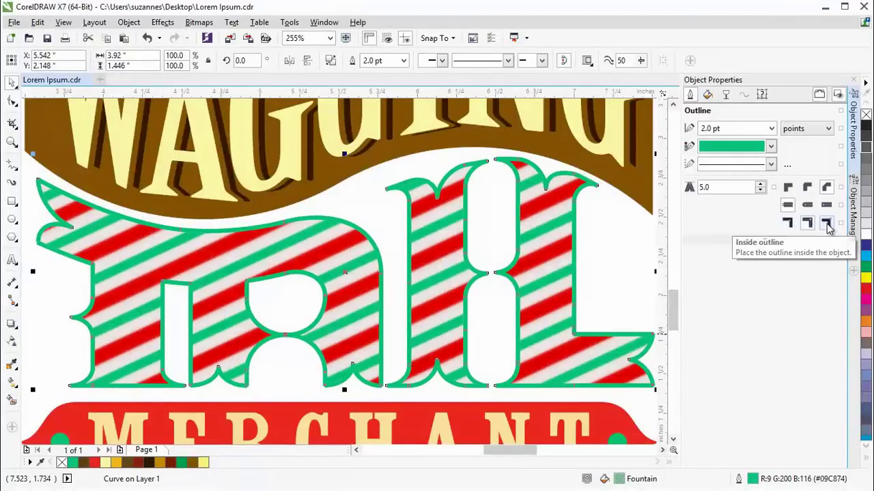
click(826, 227)
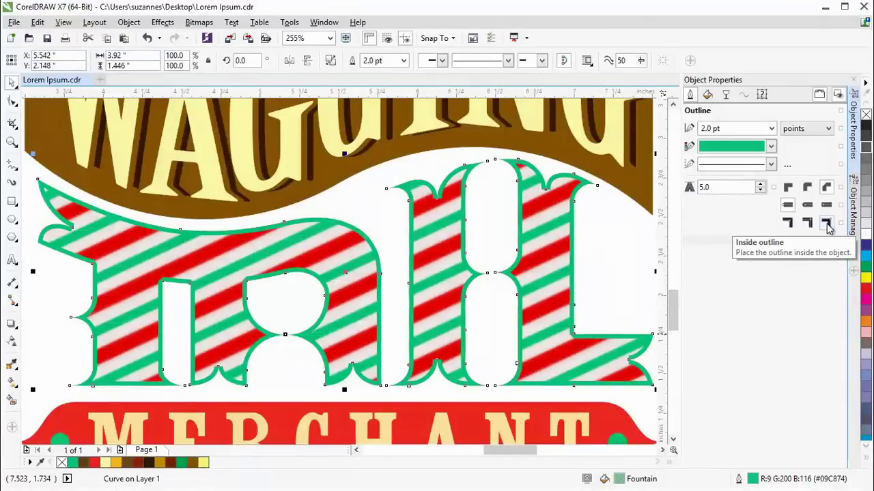
click(593, 223)
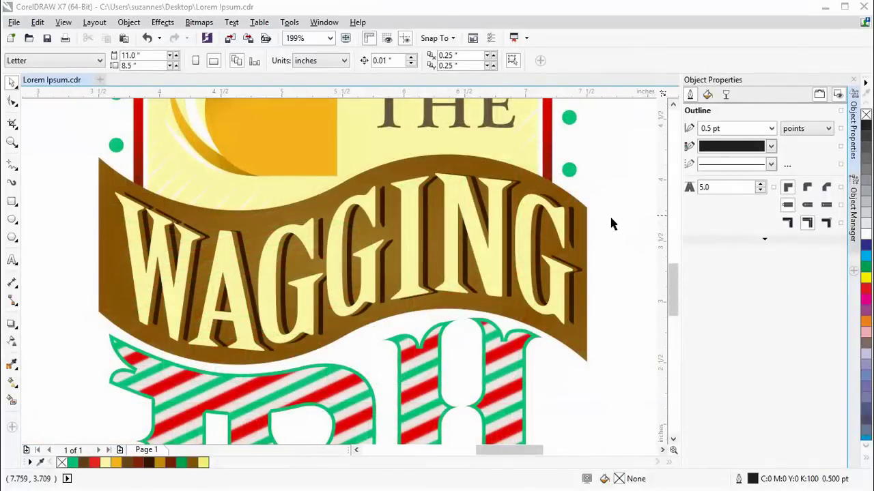
Step: Give the WAGGING banner a linear fountain fill with a golden-brown stop added at 33%
click(581, 226)
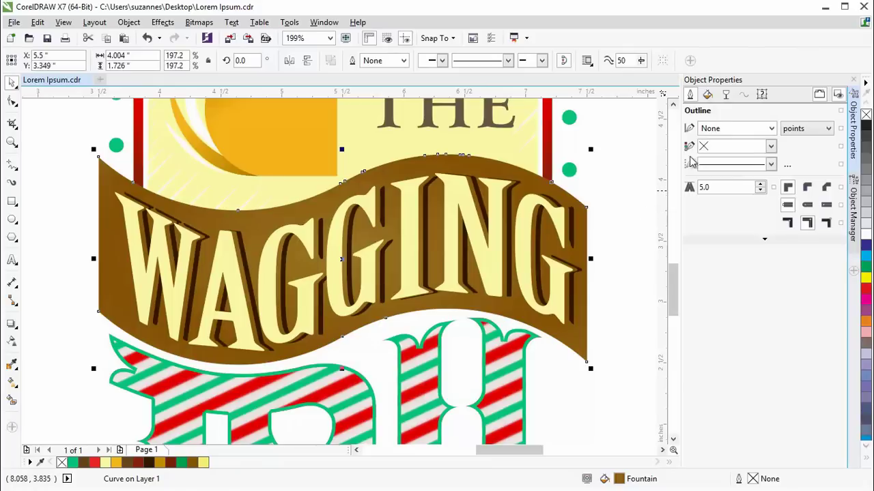
click(708, 95)
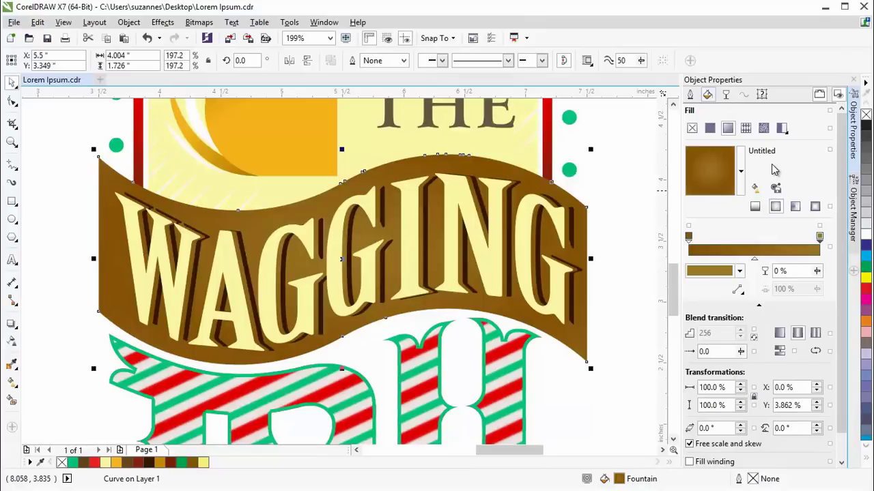
click(755, 207)
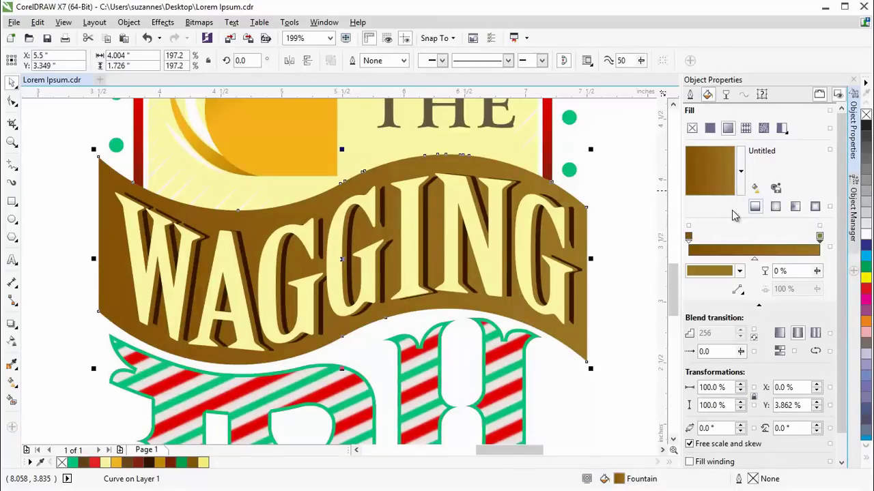
double_click(731, 248)
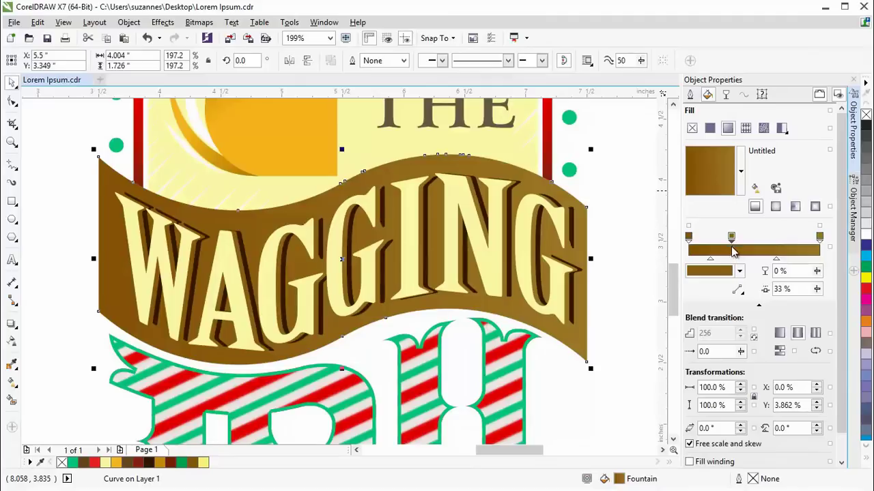
click(739, 271)
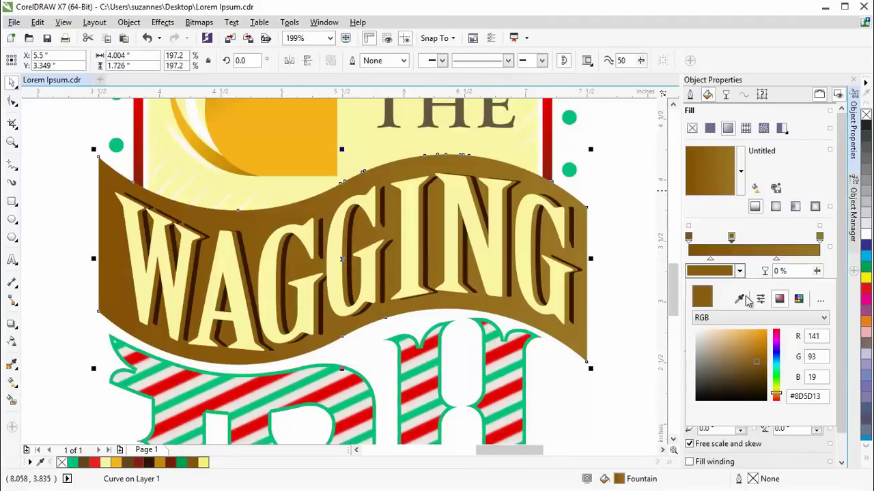
click(751, 345)
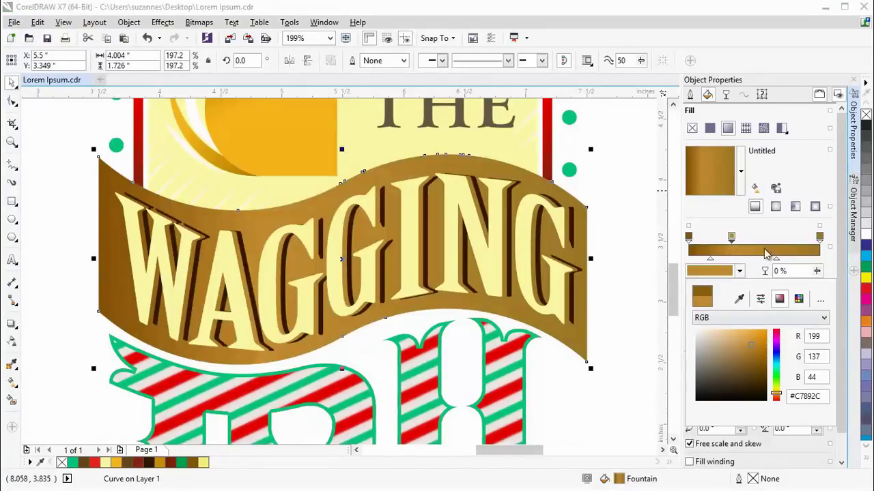
click(787, 245)
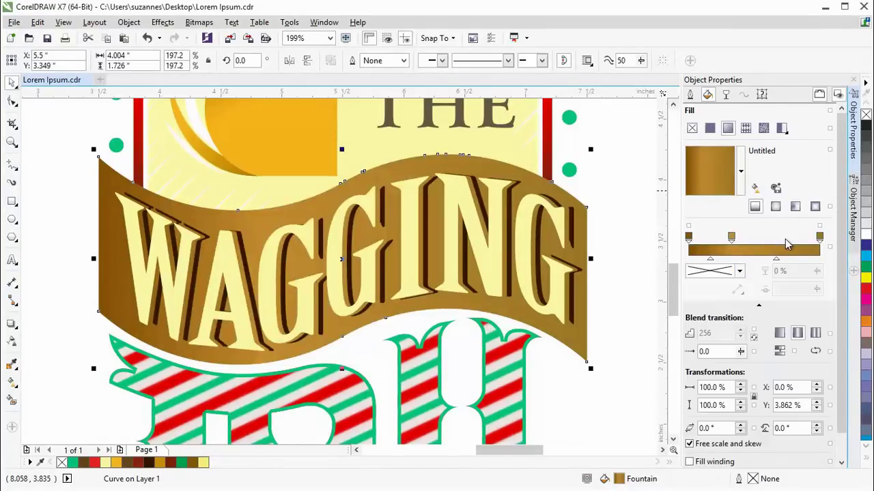
Step: Add another gradient stop, select the third stop, and scroll the colour swatches
double_click(776, 252)
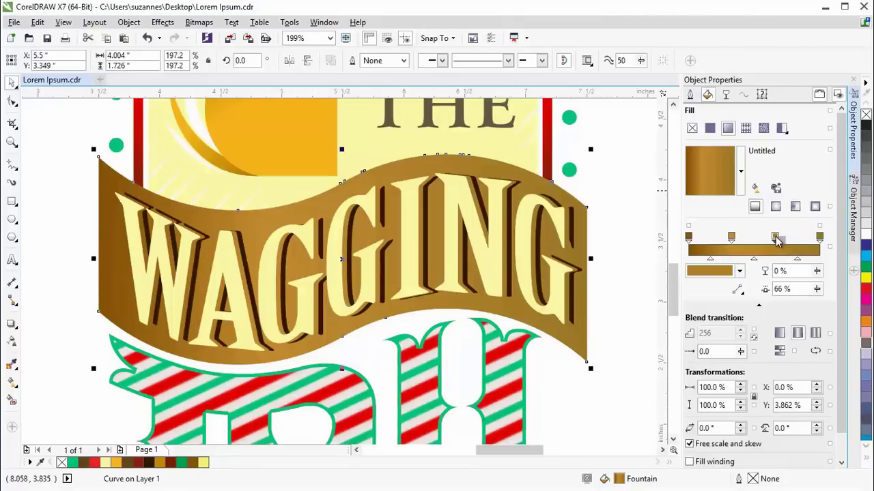
click(776, 237)
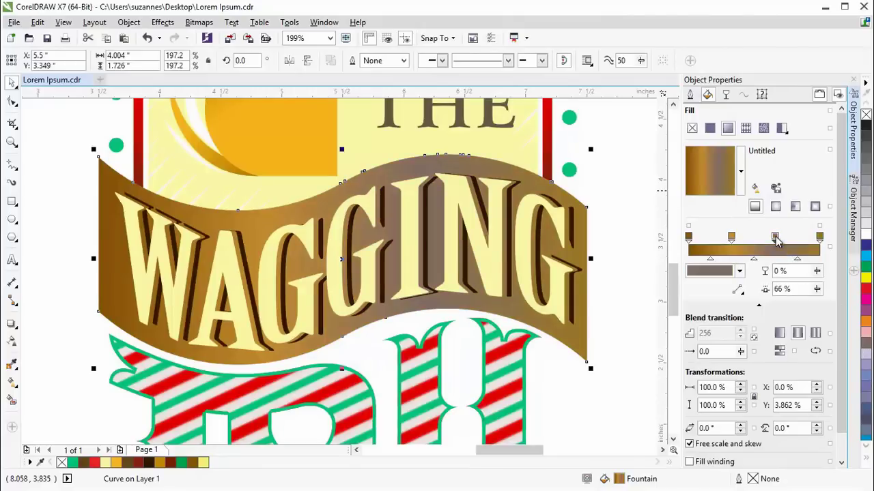
click(866, 447)
click(865, 447)
click(865, 447)
click(866, 447)
click(866, 448)
click(866, 447)
click(866, 447)
click(866, 447)
click(865, 447)
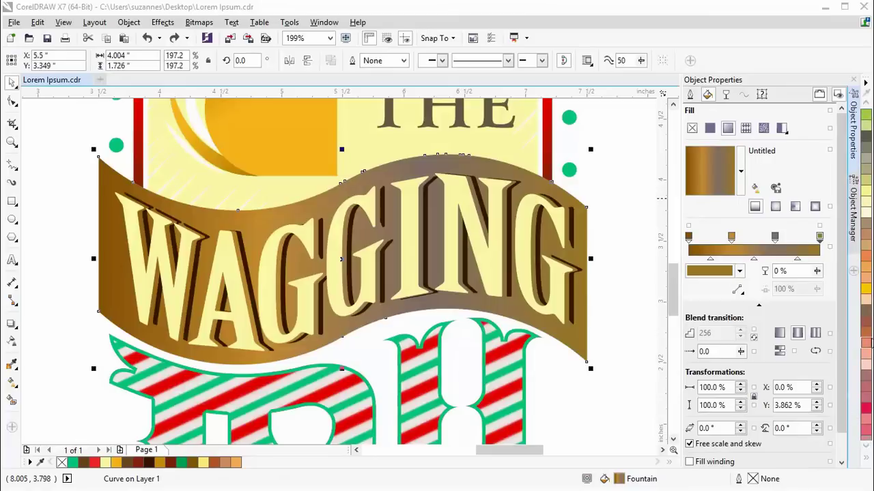
Step: Colour the third stop copper, add a light stop near the left, and try then remove an 81% node
drag(868, 337, 778, 239)
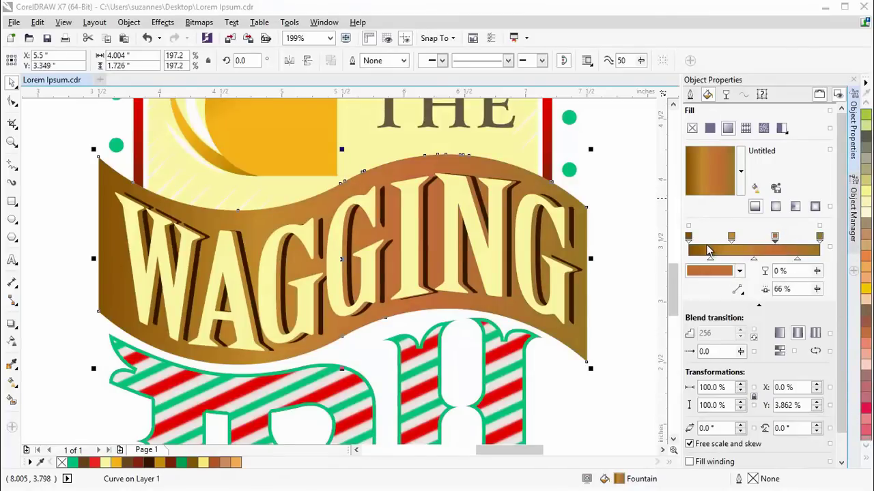
double_click(708, 247)
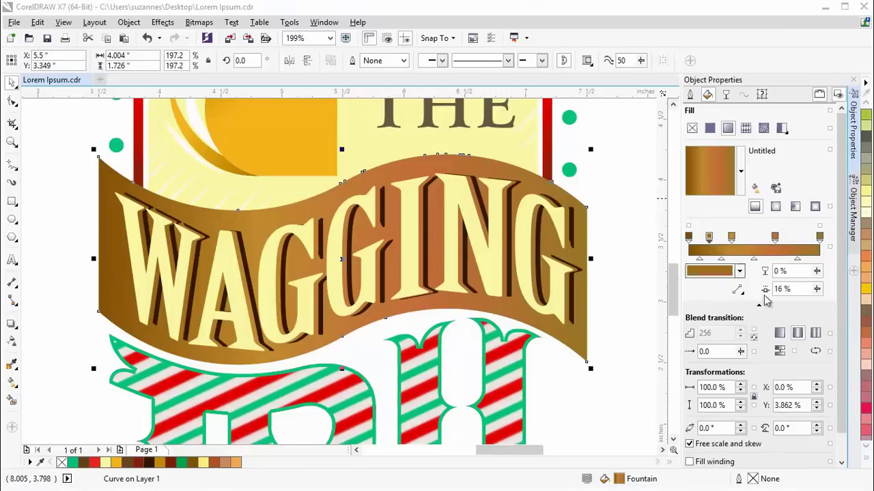
drag(865, 338, 711, 238)
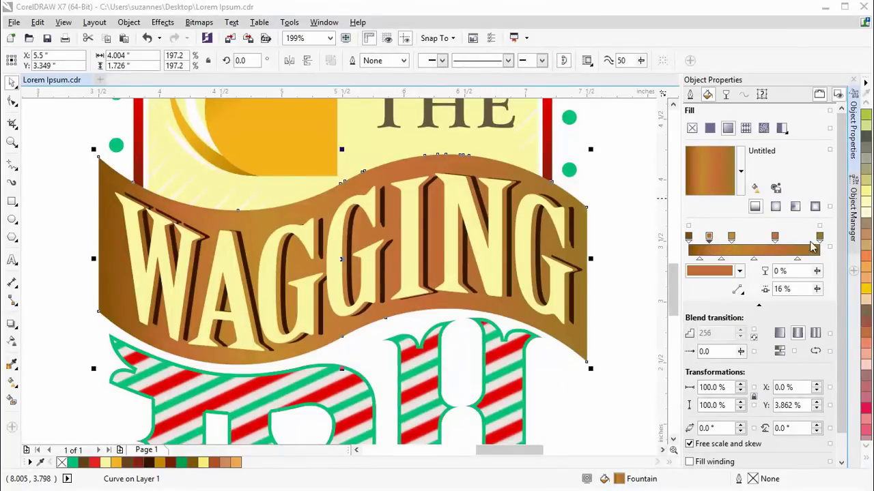
double_click(796, 248)
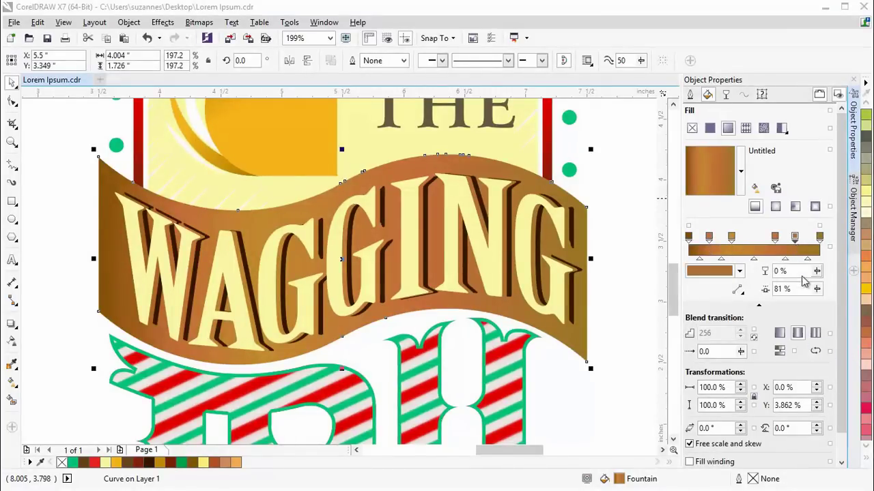
drag(867, 326, 799, 240)
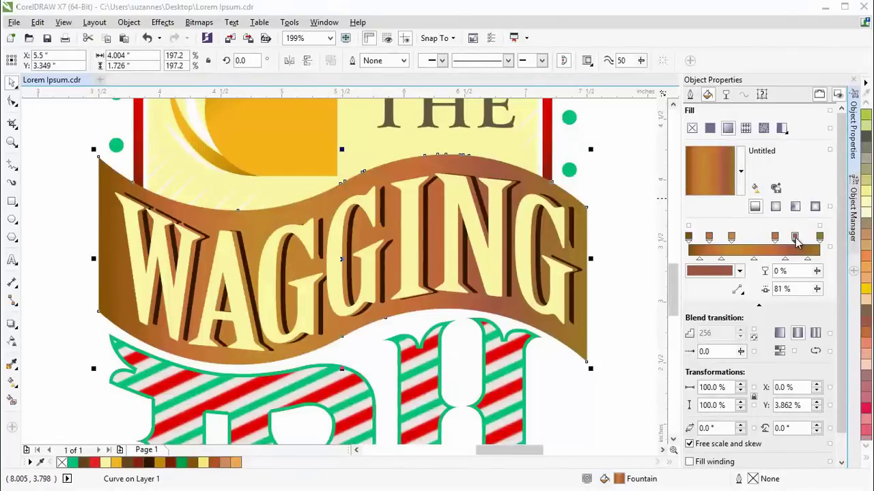
double_click(795, 236)
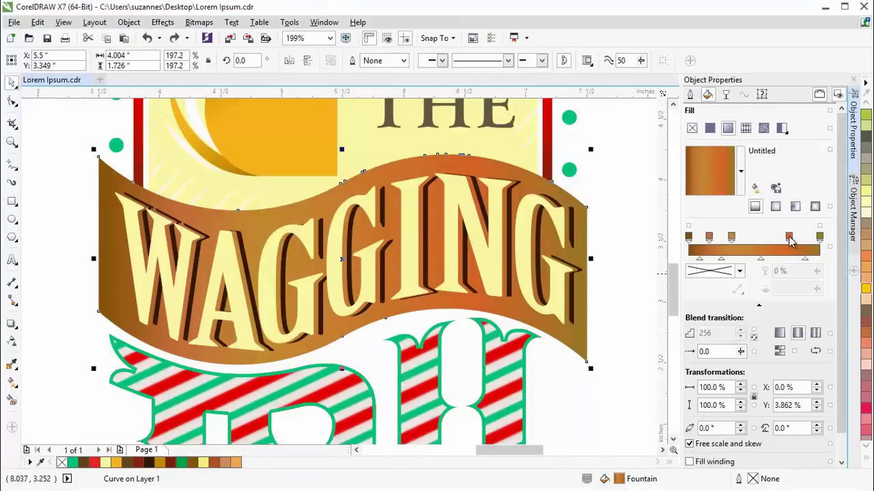
Step: Adjust the 77% orange node's transparency and move the golden node from 33% to about 68%
click(789, 237)
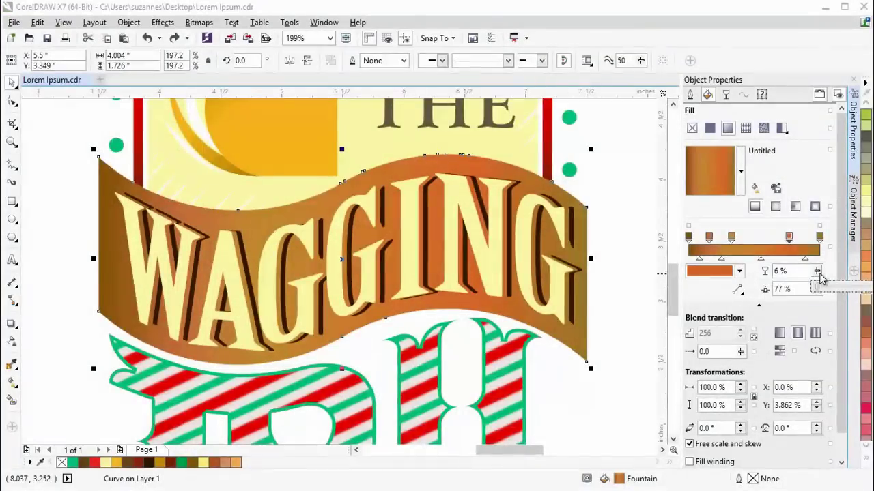
drag(816, 273, 781, 273)
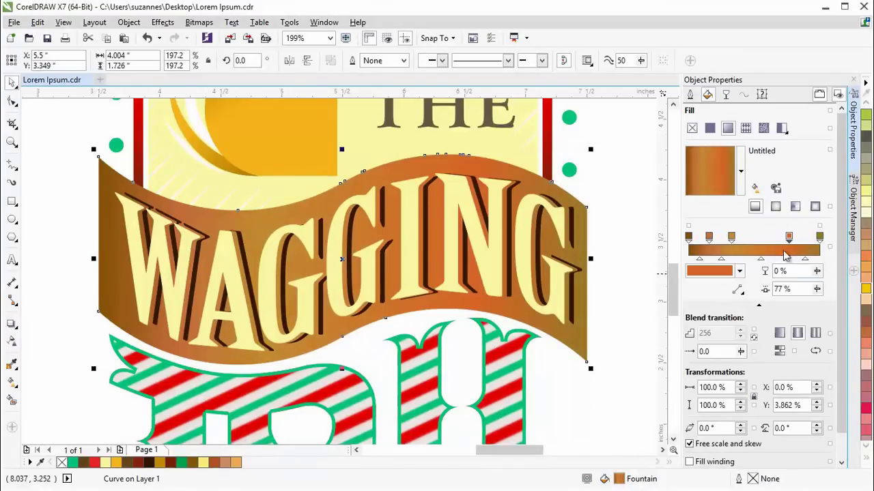
click(732, 239)
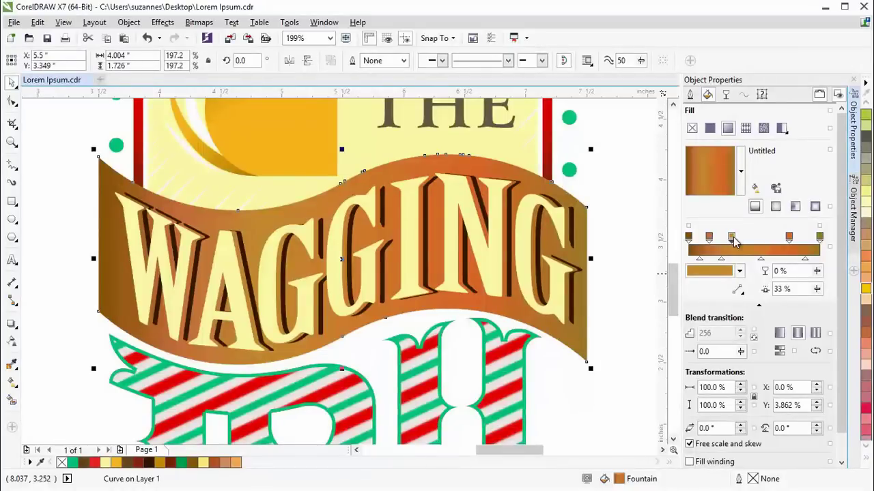
drag(735, 242, 751, 240)
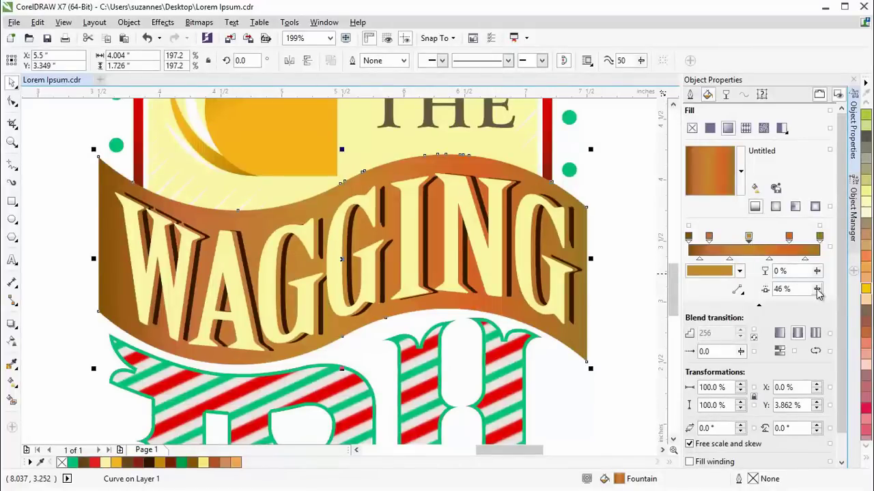
drag(819, 294, 802, 288)
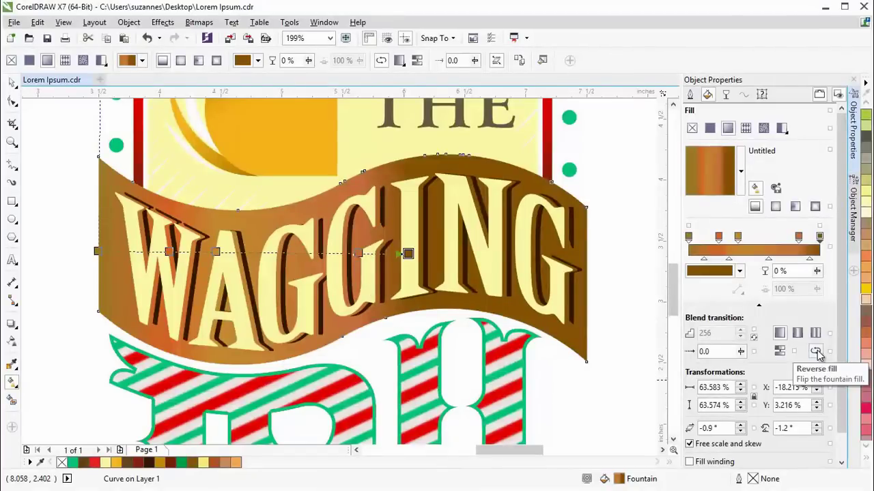
Step: Make the banner fill reversed with Repeat and mirror, -4.0 acceleration and smoothed transitions
click(817, 352)
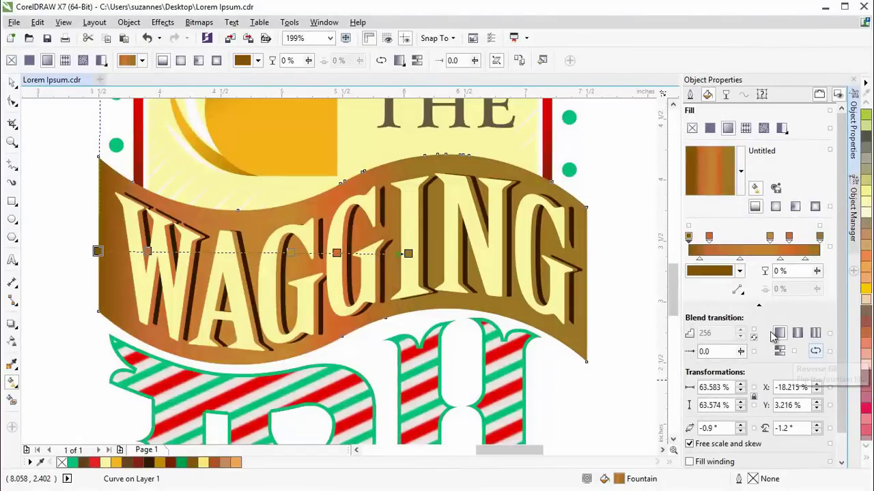
click(814, 333)
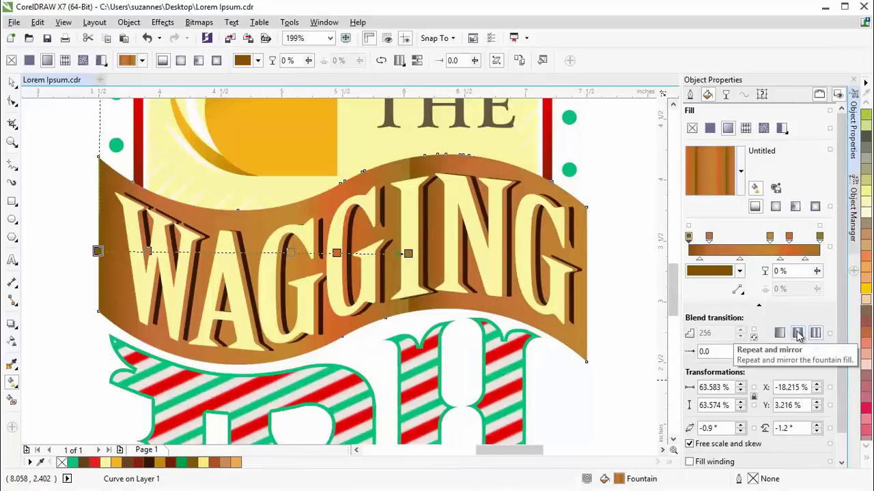
click(798, 334)
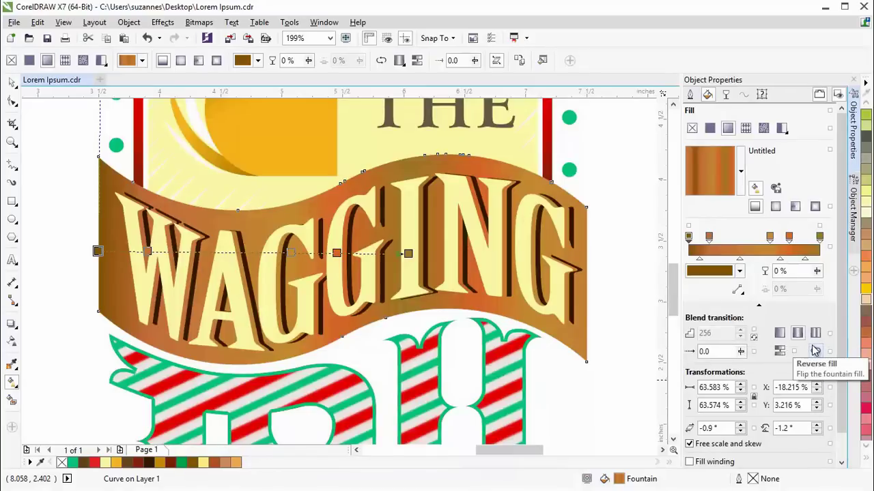
click(815, 350)
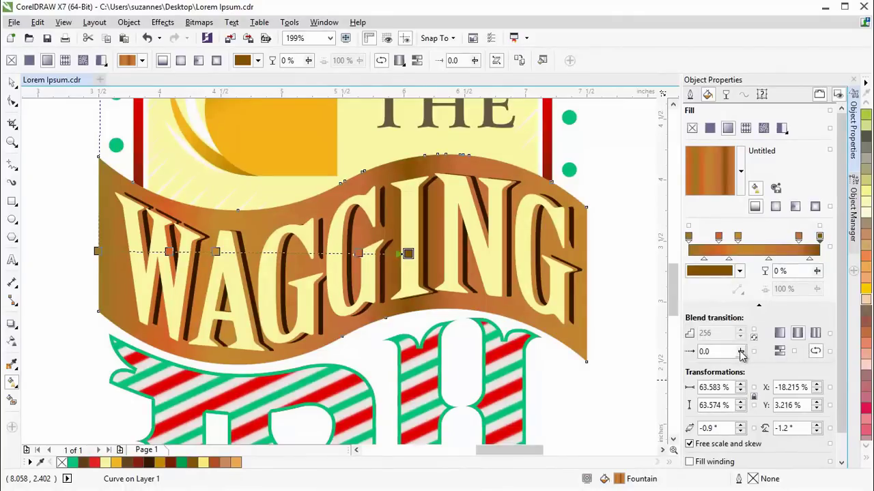
drag(740, 351, 754, 364)
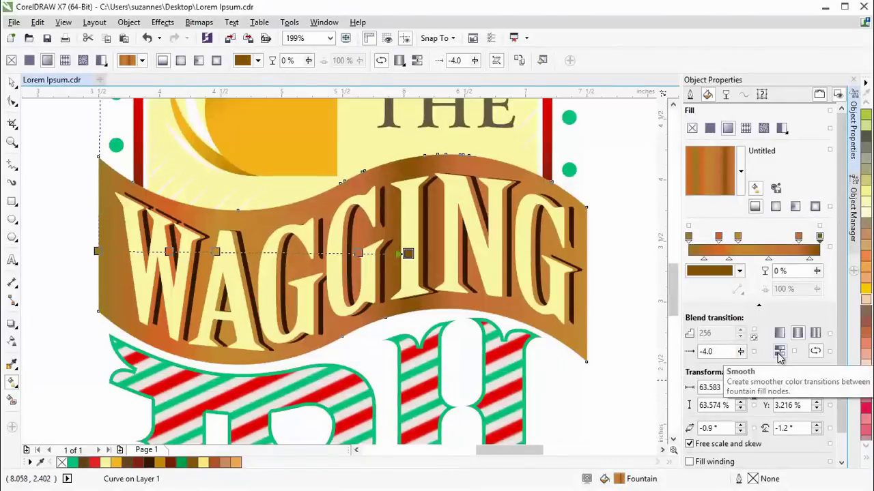
click(779, 352)
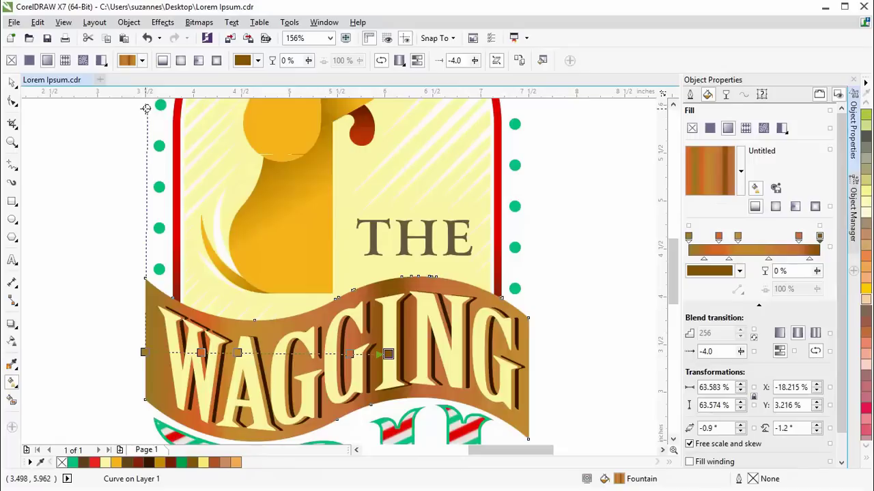
Step: Tilt the banner's fountain fill to -5.9° and scale its height to 63.25%
drag(147, 107, 263, 180)
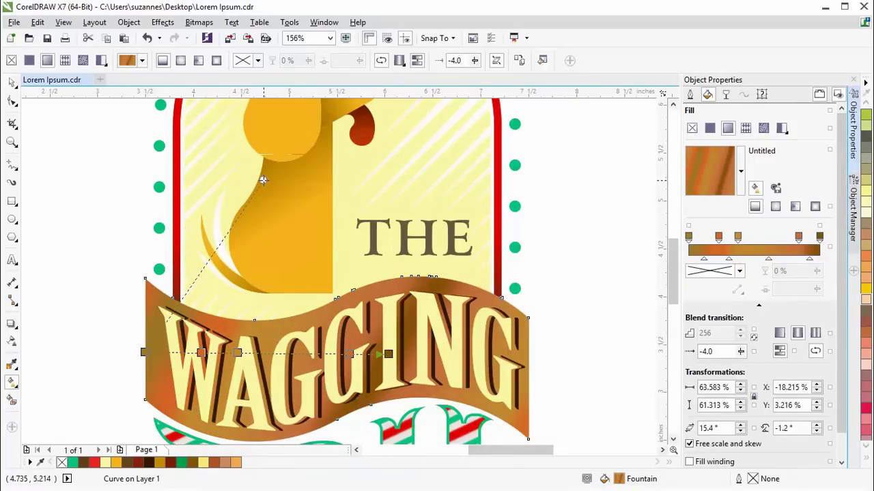
drag(262, 180, 111, 178)
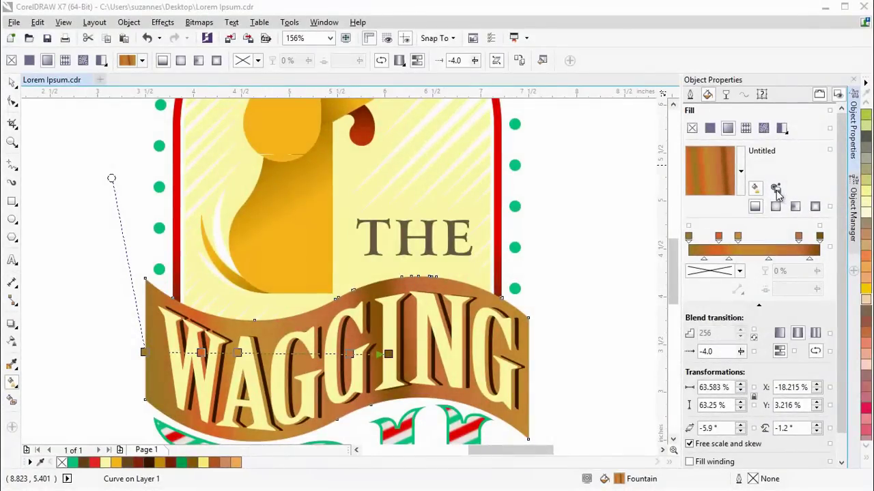
Step: Save the banner fill as 'New Banner' in English, tagged brown, yellow, banner, under Decorative
click(776, 191)
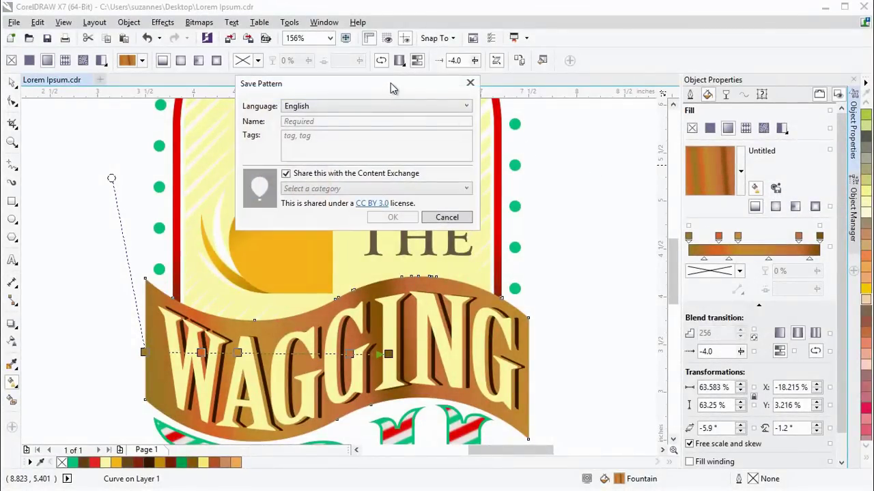
drag(390, 86, 407, 197)
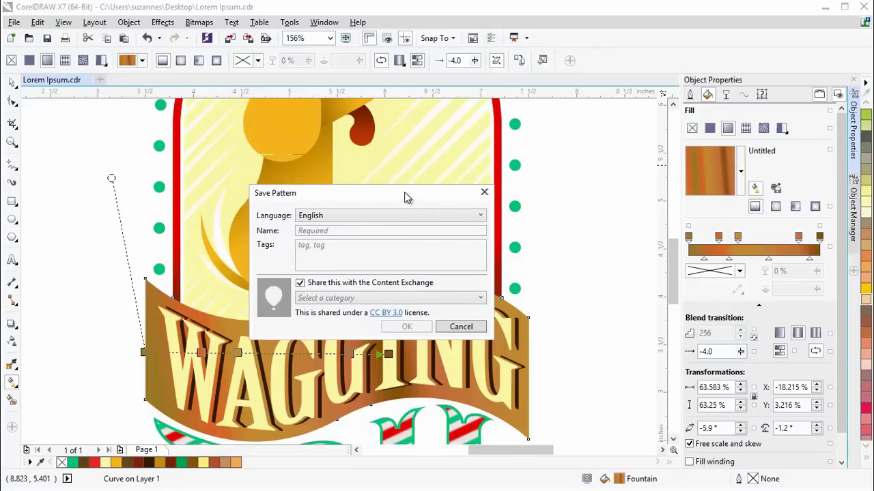
click(482, 216)
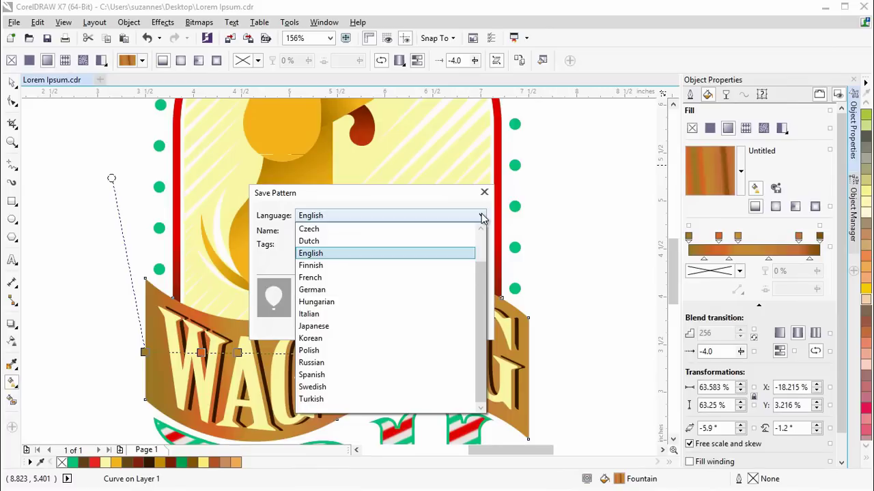
click(482, 217)
click(309, 233)
text(New Banner)
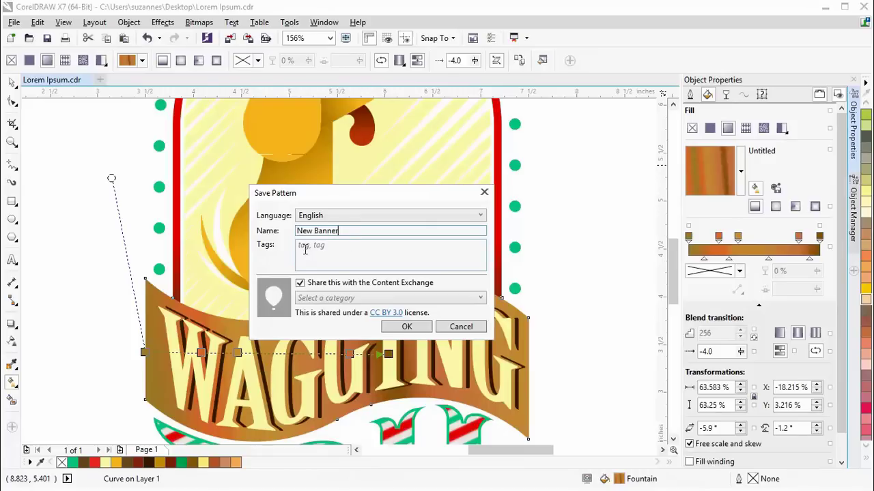
click(305, 250)
text(brown,)
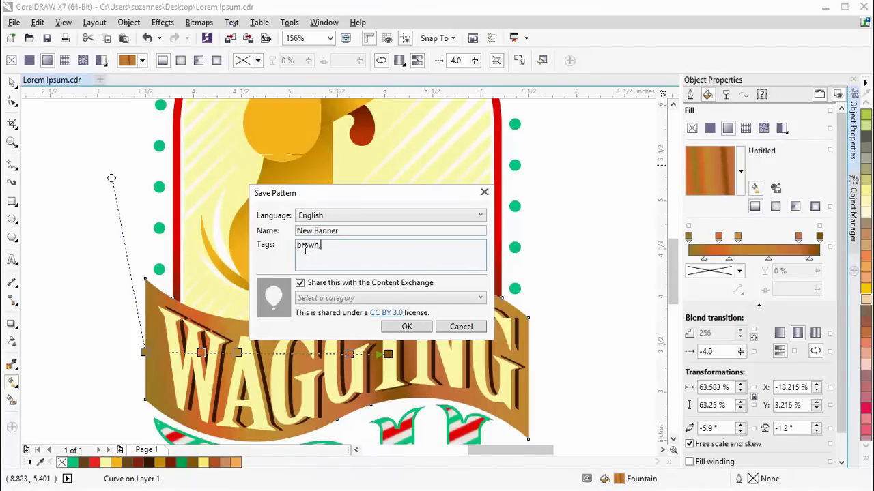
text( yellow, banner)
click(479, 302)
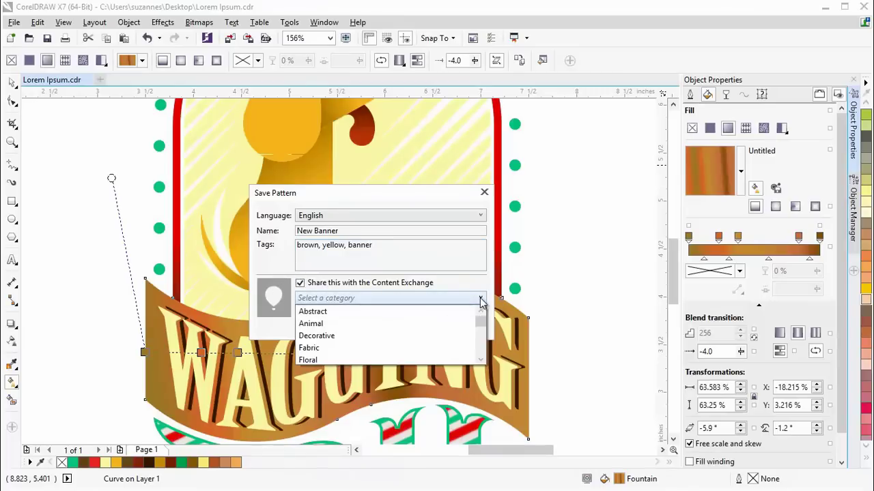
click(437, 335)
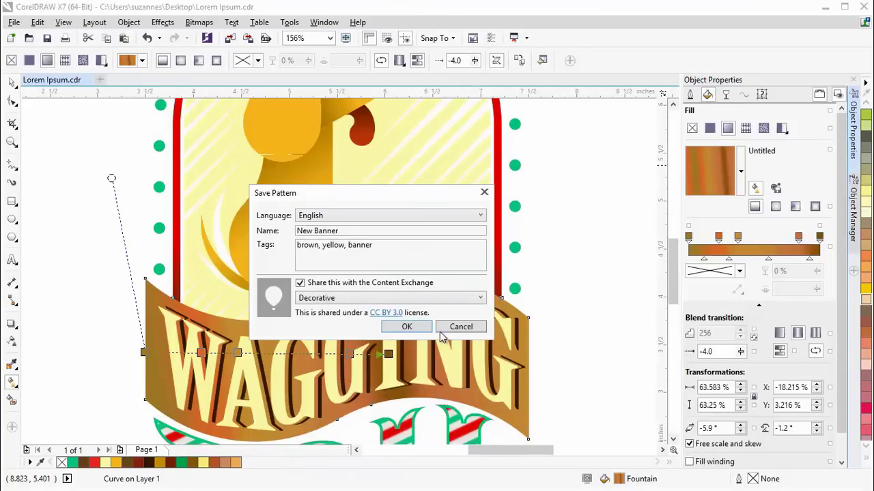
Step: Confirm saving New Banner, find it in Personal fills, then browse the Content Exchange fills
click(422, 327)
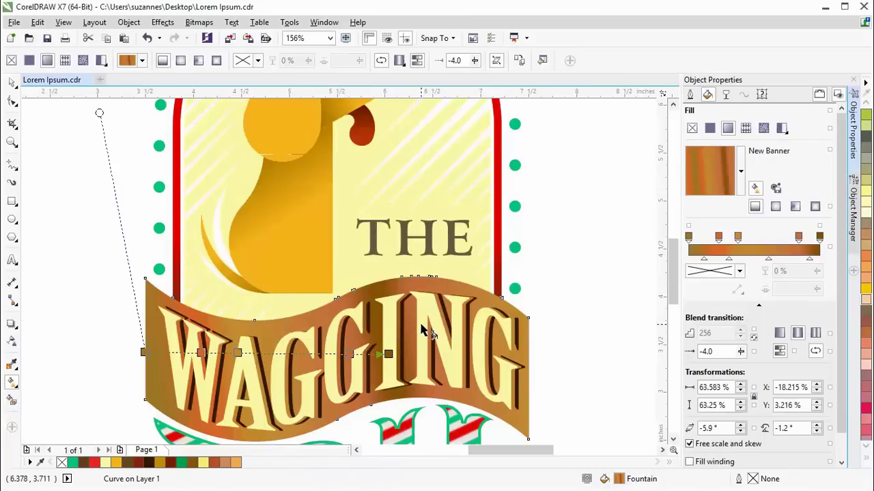
click(741, 174)
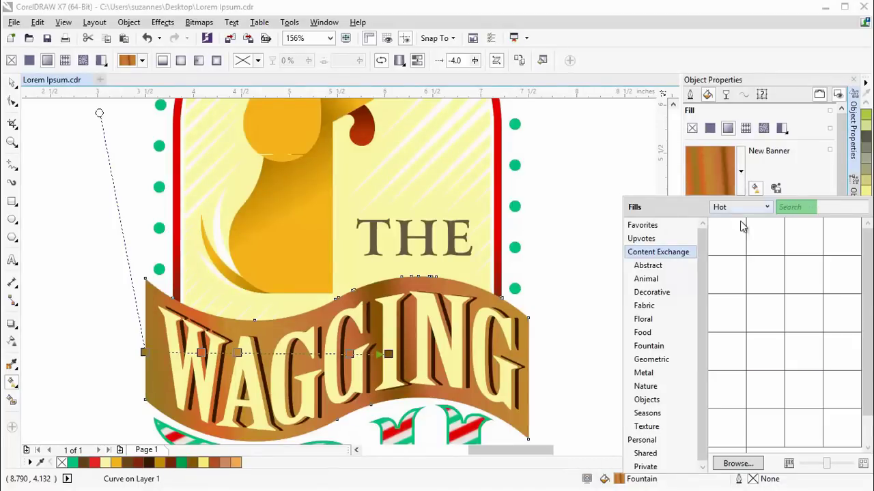
click(654, 440)
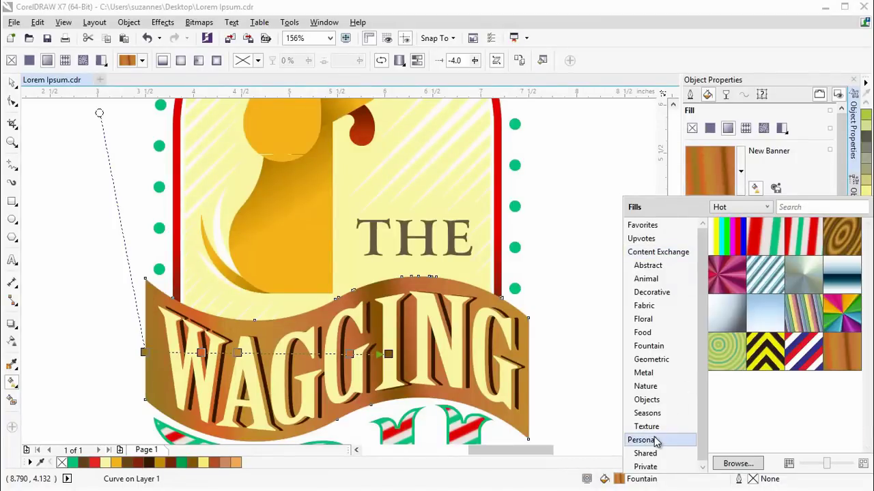
click(846, 349)
click(680, 255)
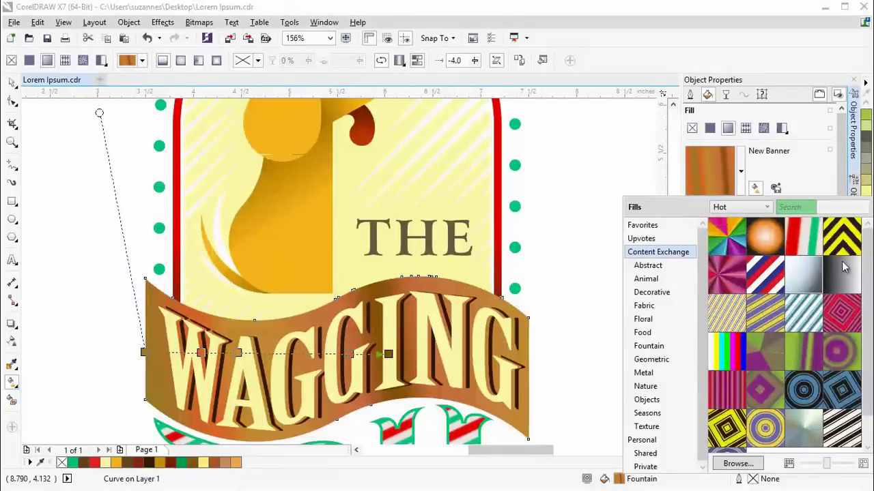
drag(869, 258, 868, 413)
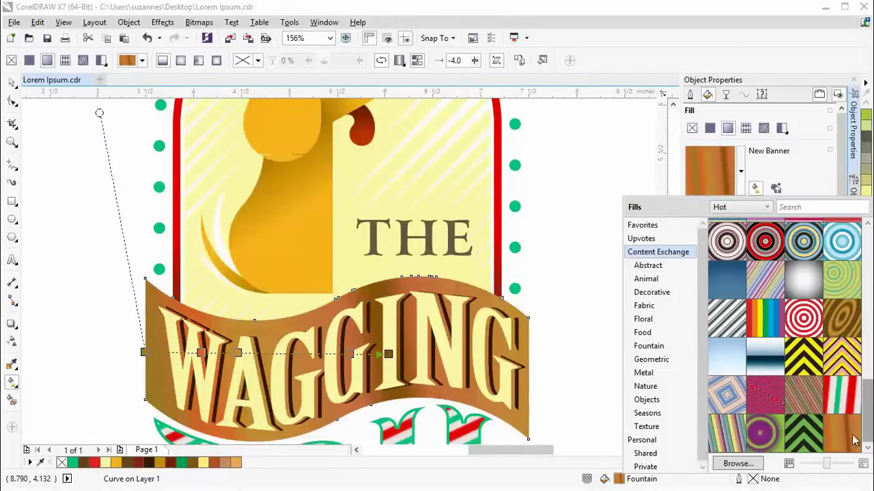